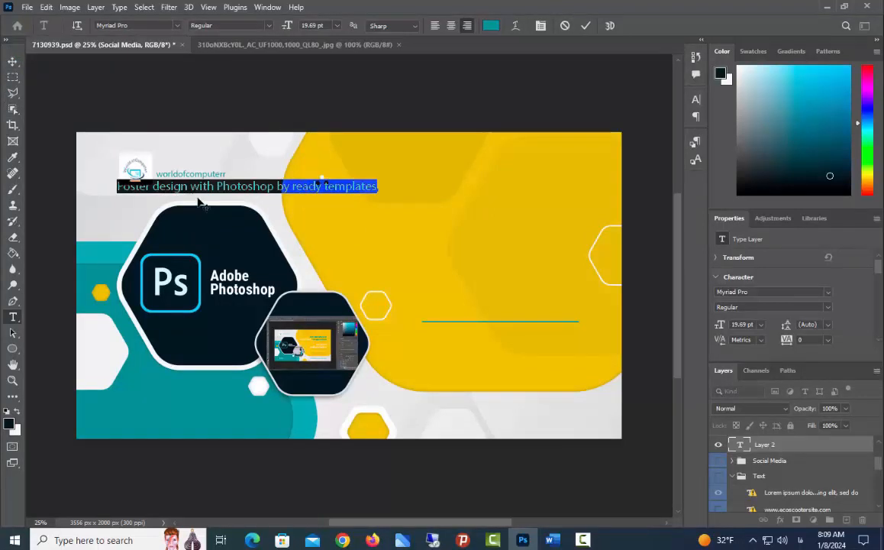
Shorten the headline text to "Poster design" by removing the words "with Photoshop by ready templates".
{"action": "left_click_drag", "start_coordinate": [190, 186], "coordinate": [376, 191]}
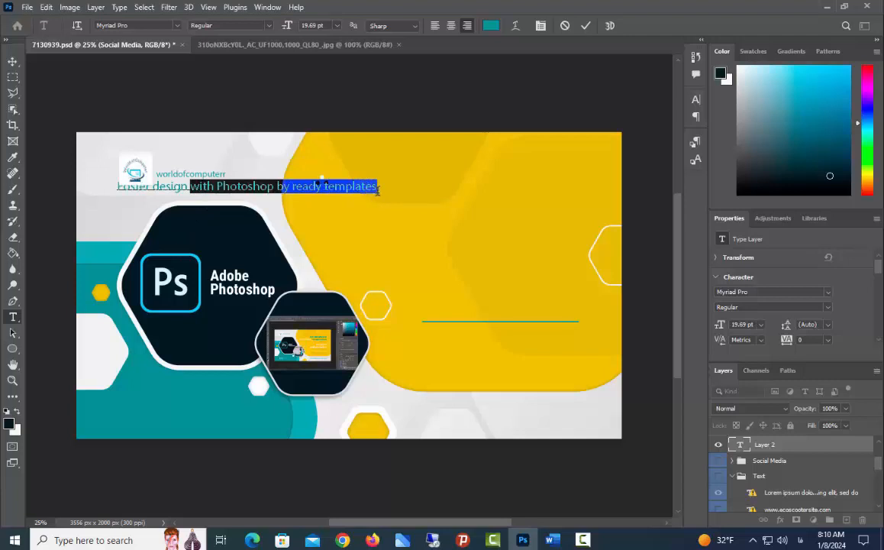
{"action": "key", "text": "BackSpace"}
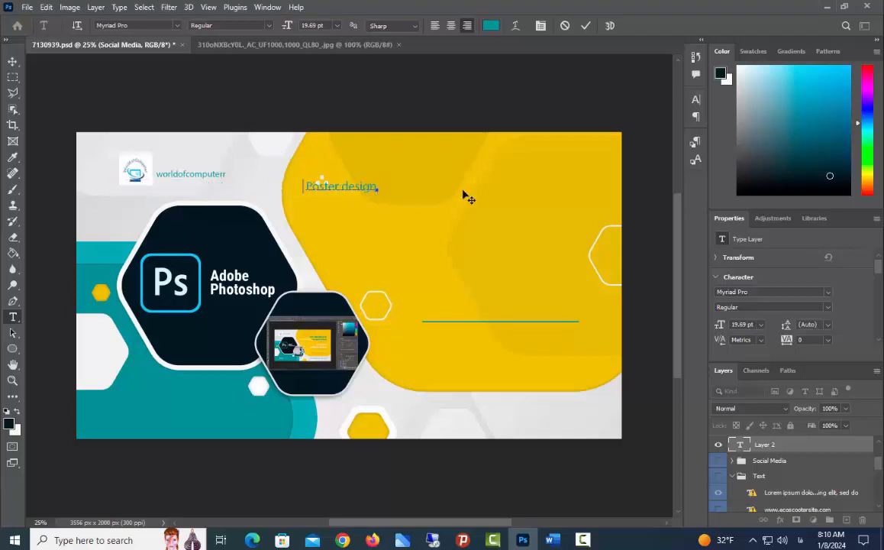
Recolour the whole "Poster design" text to teal 0d7980.
{"action": "left_click_drag", "start_coordinate": [378, 187], "coordinate": [305, 186]}
{"action": "left_click", "coordinate": [343, 189]}
{"action": "key", "text": "ctrl+a"}
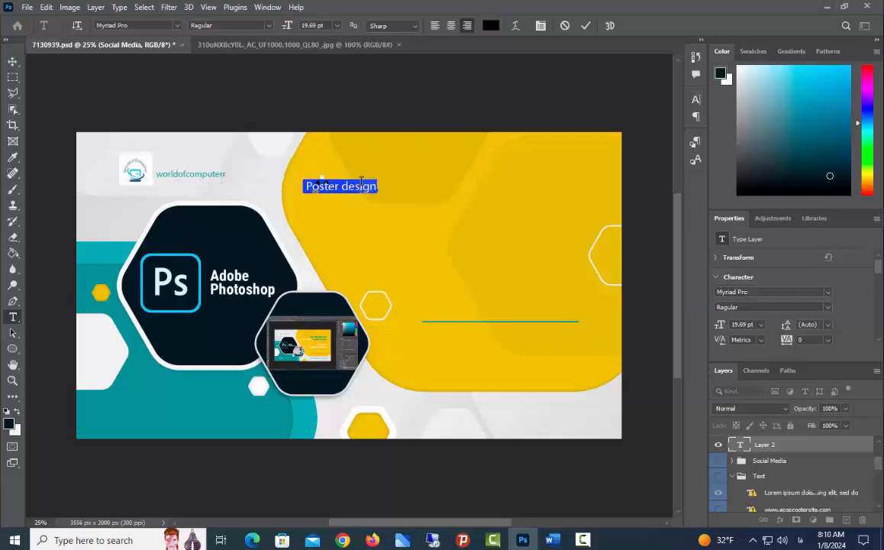
{"action": "left_click", "coordinate": [491, 25]}
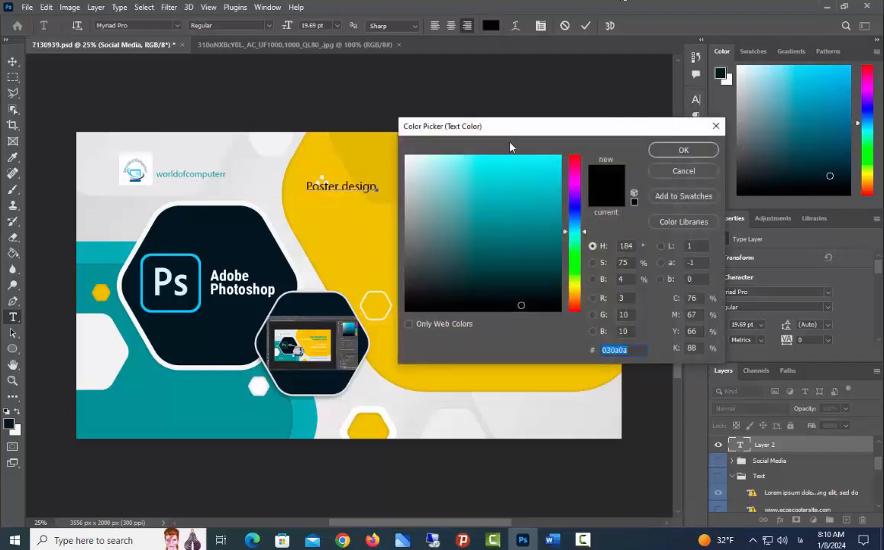
{"action": "left_click", "coordinate": [546, 255]}
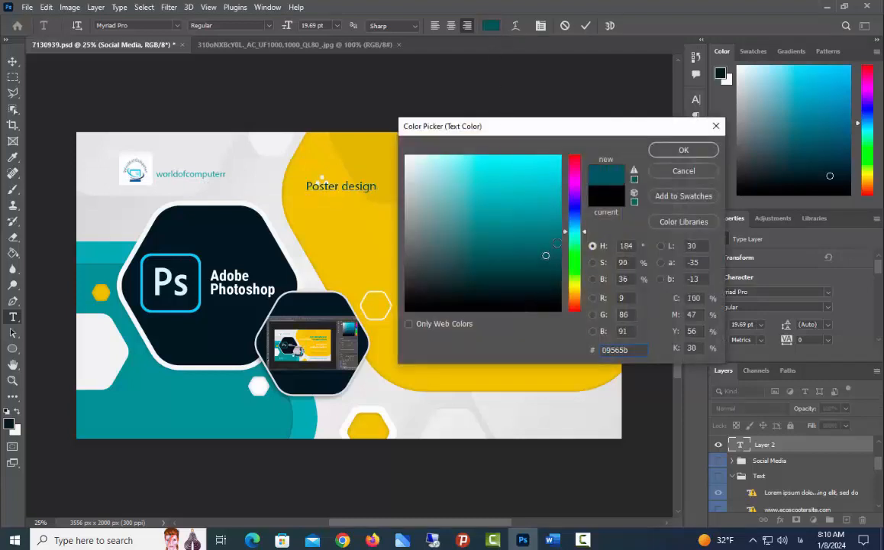
{"action": "left_click", "coordinate": [557, 243]}
{"action": "left_click", "coordinate": [546, 232]}
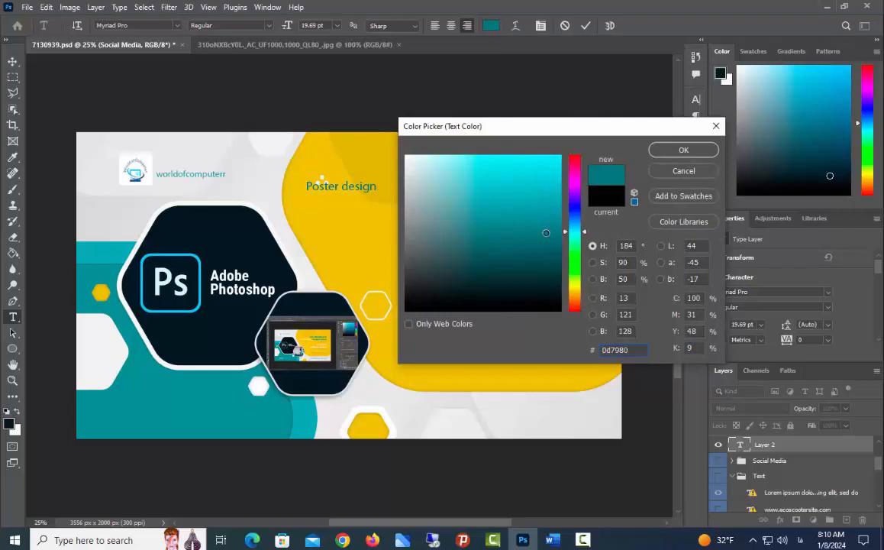
{"action": "left_click", "coordinate": [672, 147]}
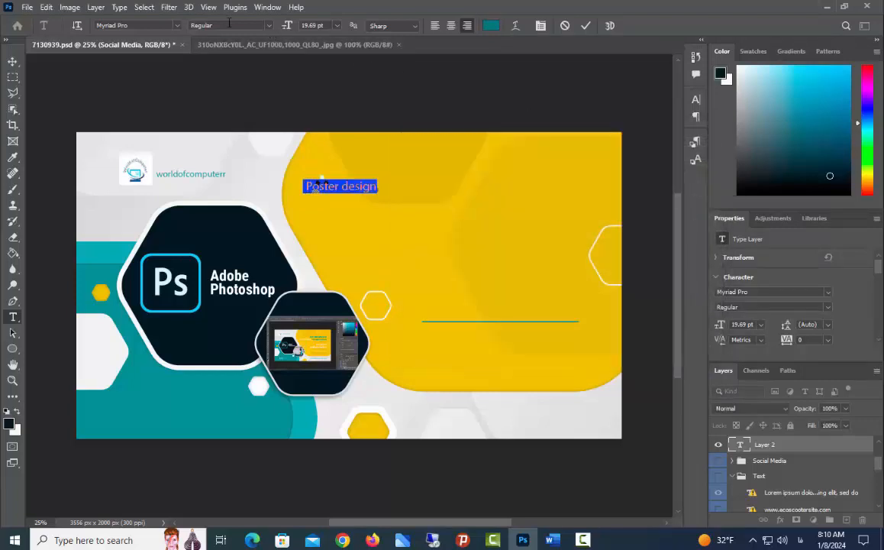
Set the "Poster design" text size to 50 pt and reposition it in the upper part of the yellow shape.
{"action": "left_click", "coordinate": [177, 26]}
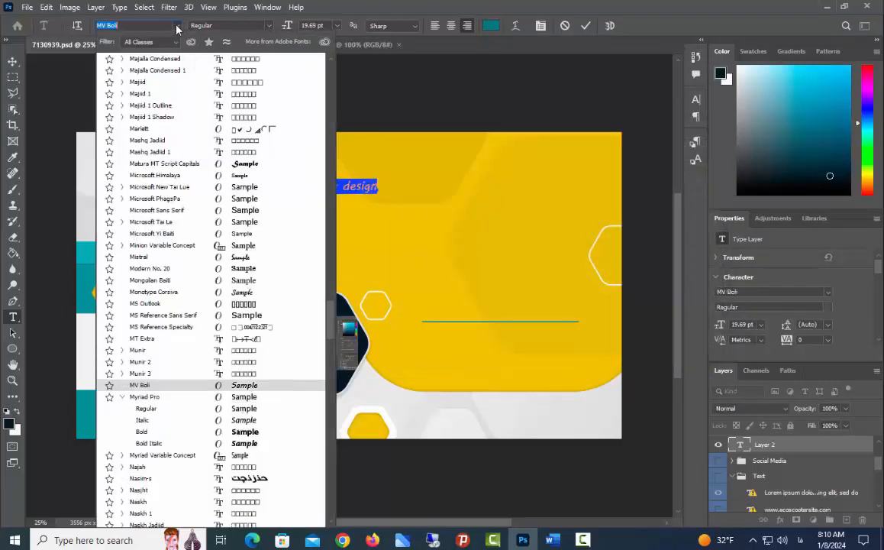
{"action": "left_click", "coordinate": [272, 30]}
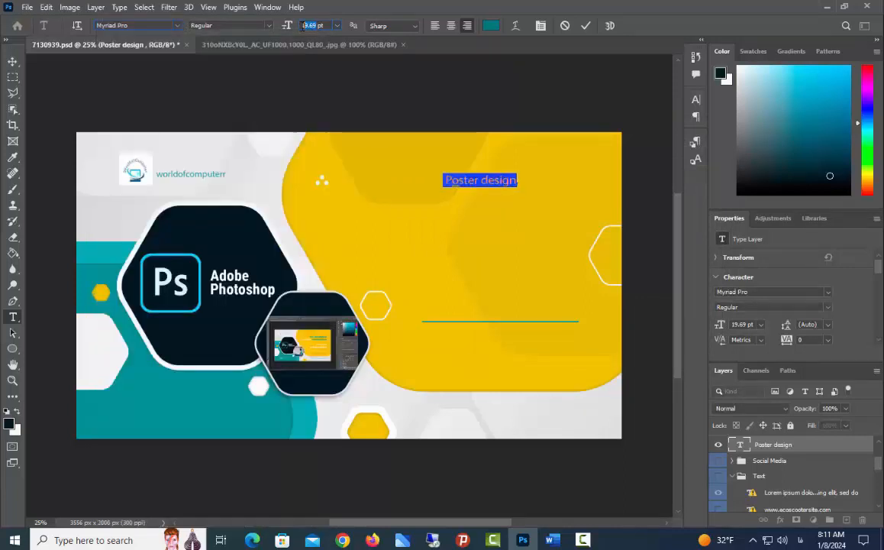
{"action": "type", "text": "50"}
{"action": "key", "text": "Return"}
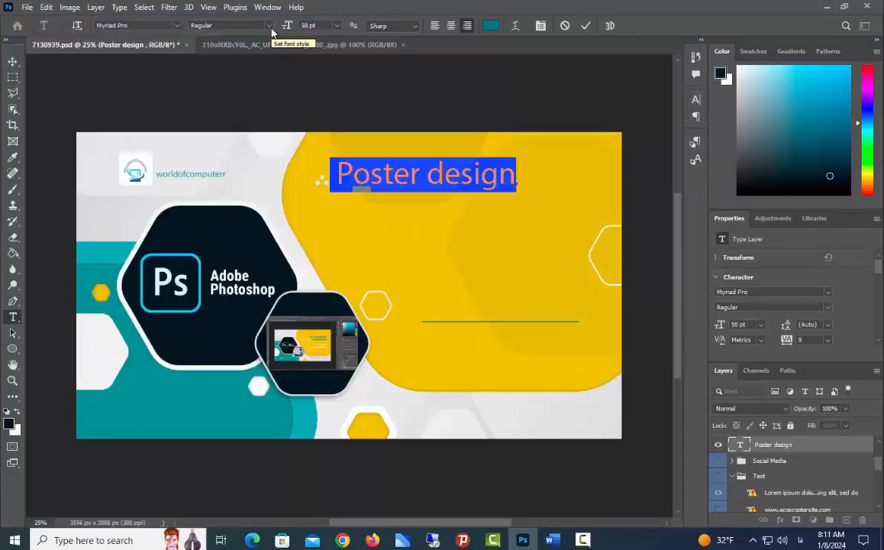
{"action": "left_click", "coordinate": [12, 62]}
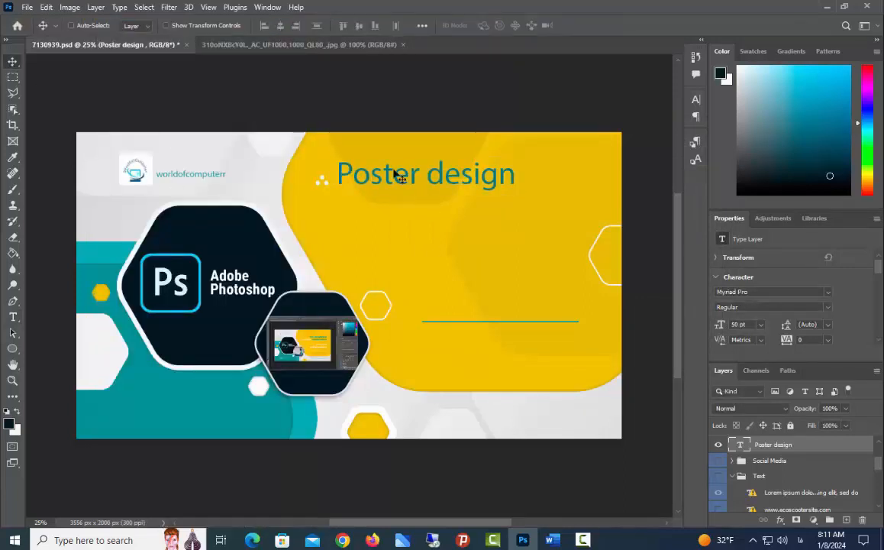
{"action": "left_click_drag", "start_coordinate": [397, 181], "coordinate": [422, 188]}
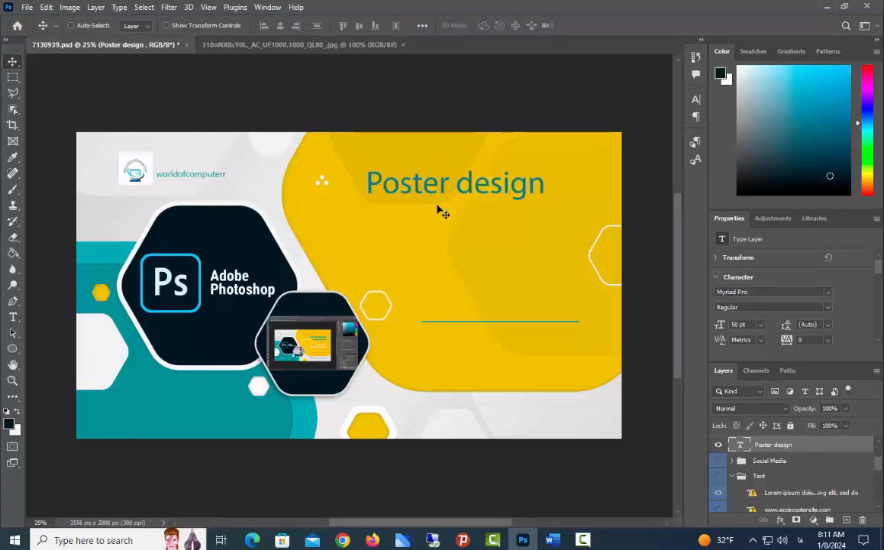
Change the font of the "Poster design" headline to Algerian.
{"action": "double_click", "coordinate": [739, 443]}
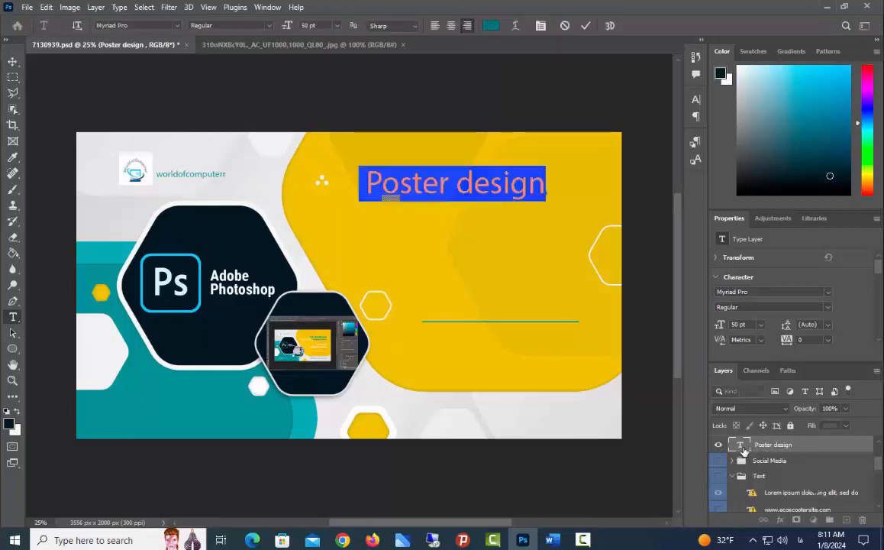
{"action": "left_click", "coordinate": [177, 25]}
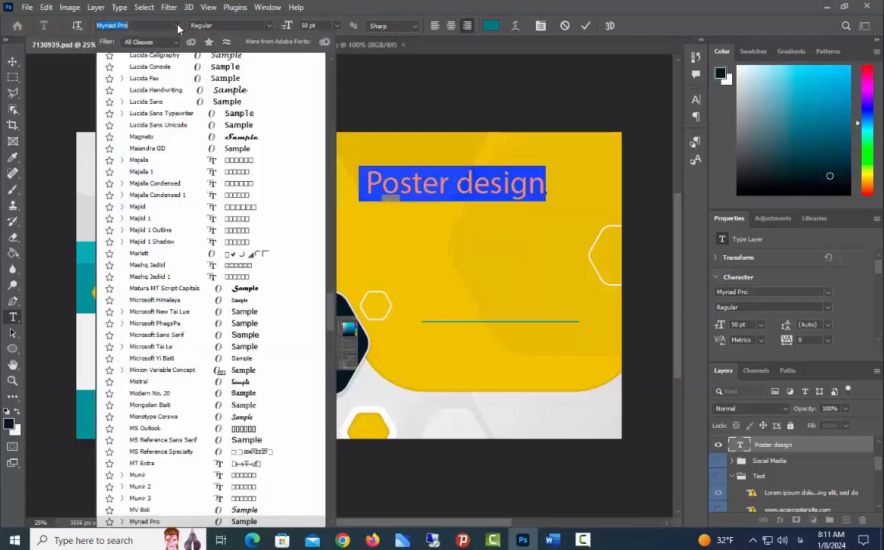
{"action": "left_click", "coordinate": [141, 135]}
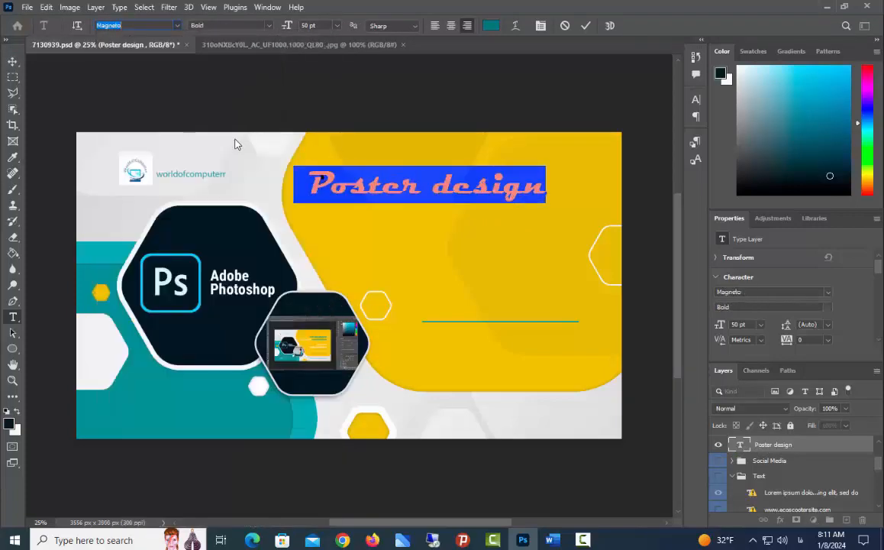
{"action": "type", "text": "al"}
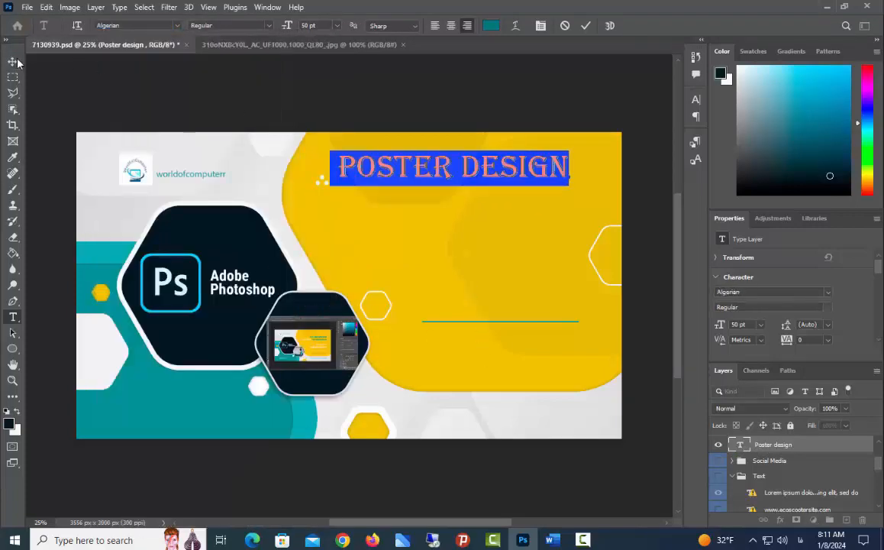
{"action": "left_click", "coordinate": [14, 62]}
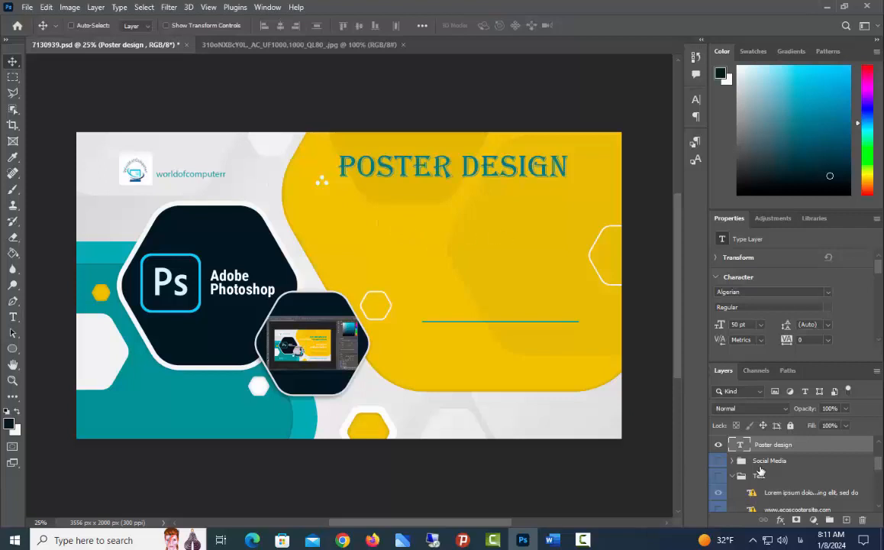
Recolour the "Poster design" headline to dark teal 1c4042.
{"action": "double_click", "coordinate": [738, 445]}
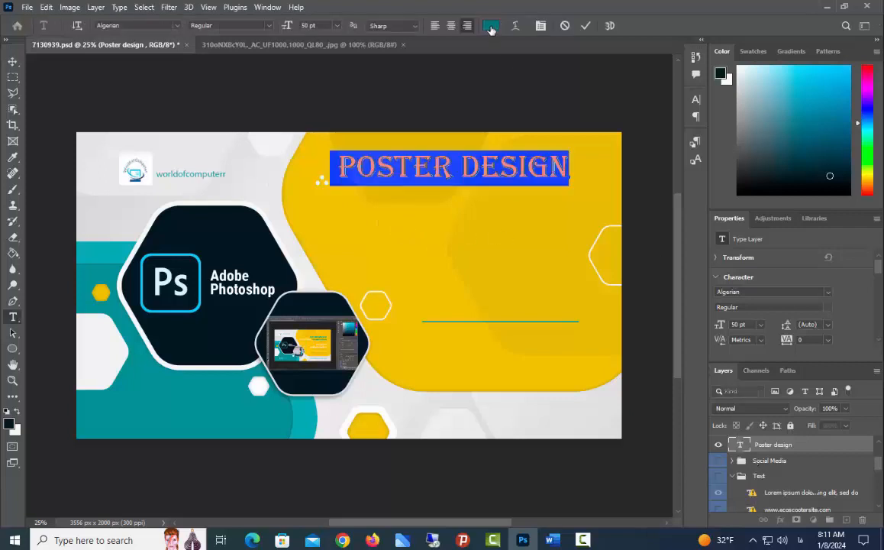
{"action": "left_click", "coordinate": [490, 26]}
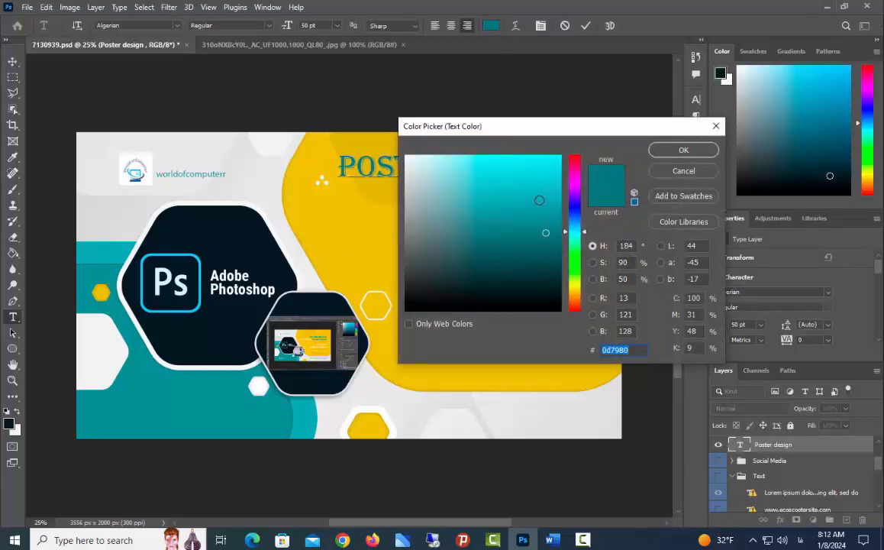
{"action": "left_click", "coordinate": [527, 200]}
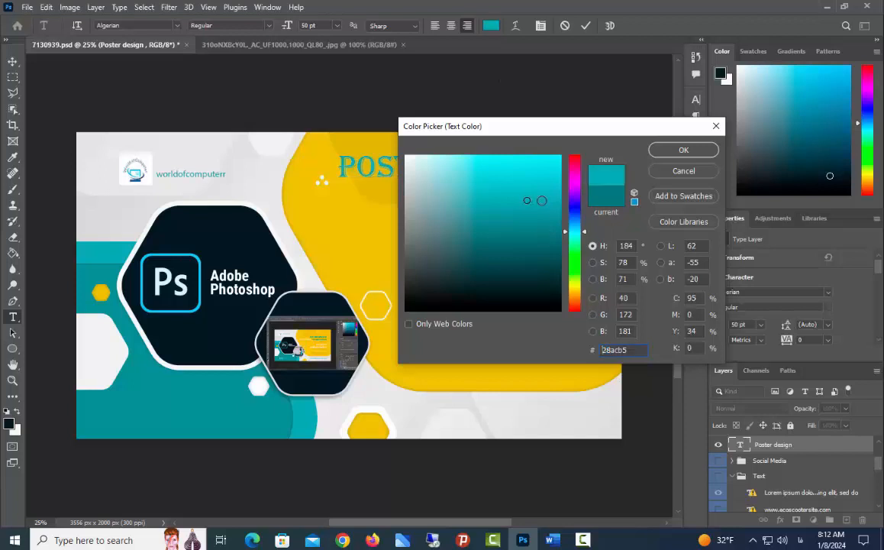
{"action": "left_click", "coordinate": [546, 201]}
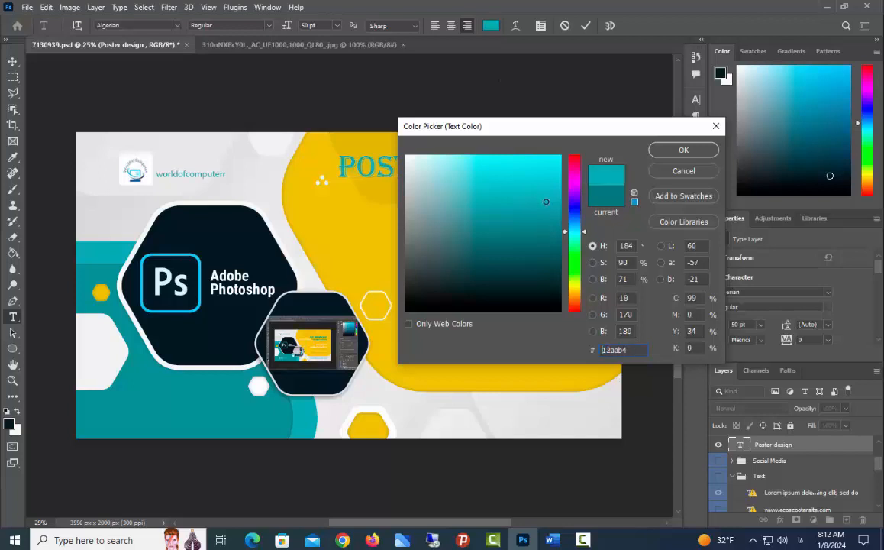
{"action": "left_click", "coordinate": [510, 227]}
{"action": "left_click", "coordinate": [495, 270]}
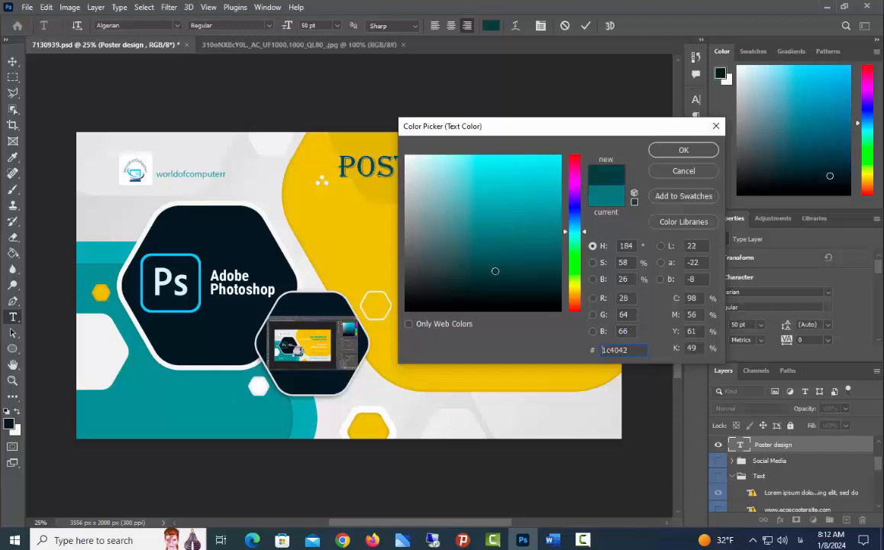
{"action": "left_click", "coordinate": [684, 150]}
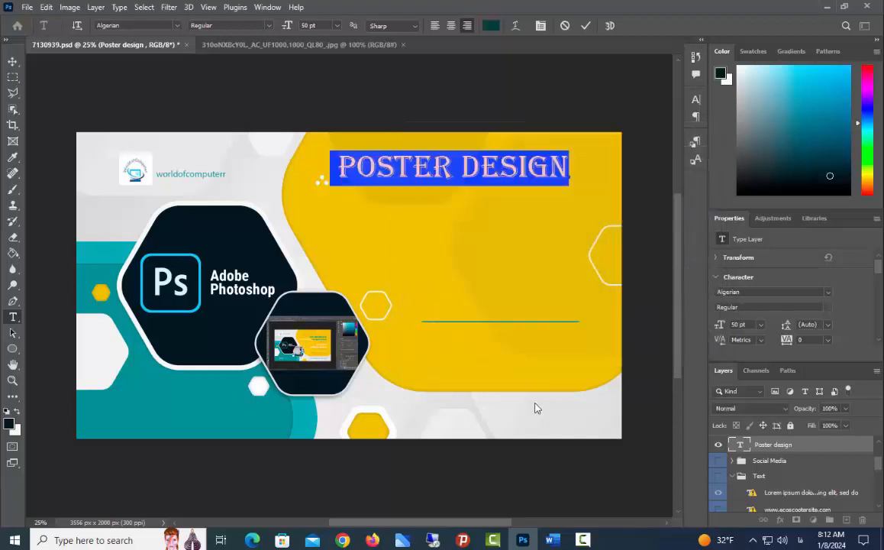
Reduce the "Poster design" headline's font size to 45 pt.
{"action": "left_click", "coordinate": [270, 28]}
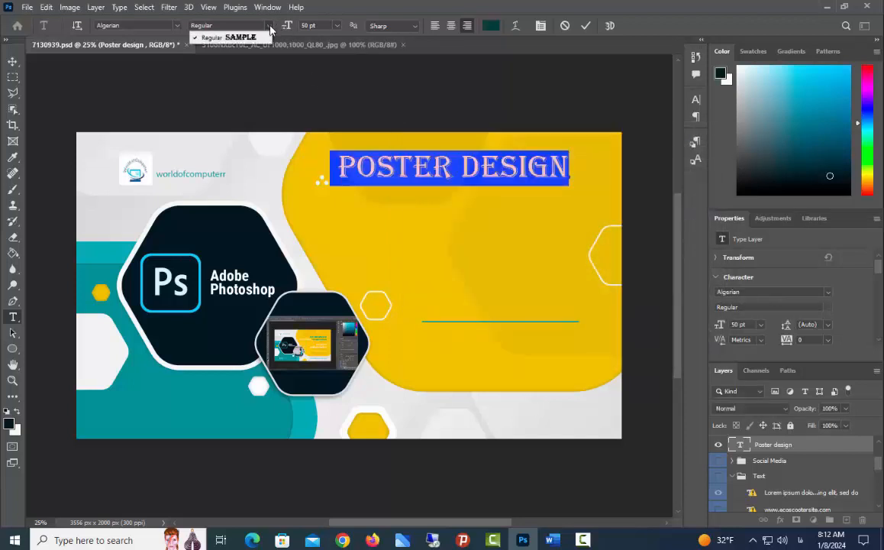
{"action": "left_click", "coordinate": [309, 27]}
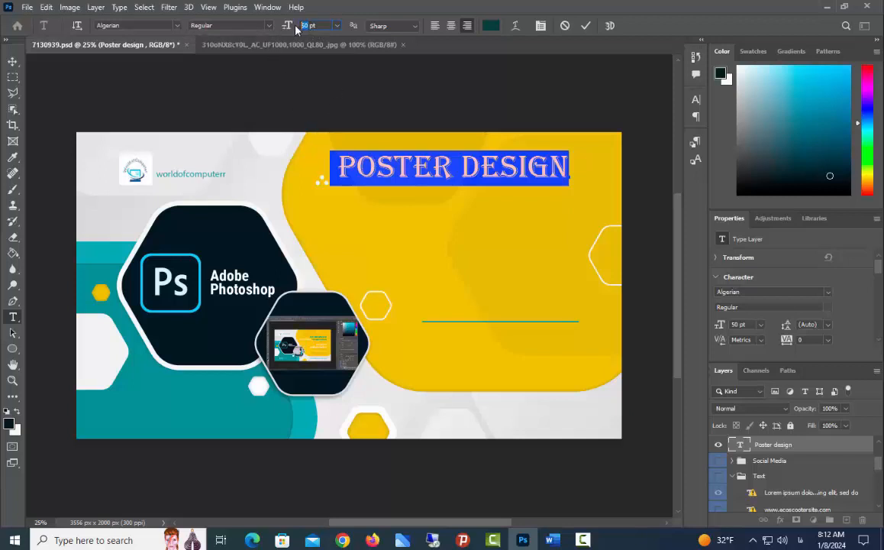
{"action": "type", "text": "45"}
{"action": "key", "text": "Return"}
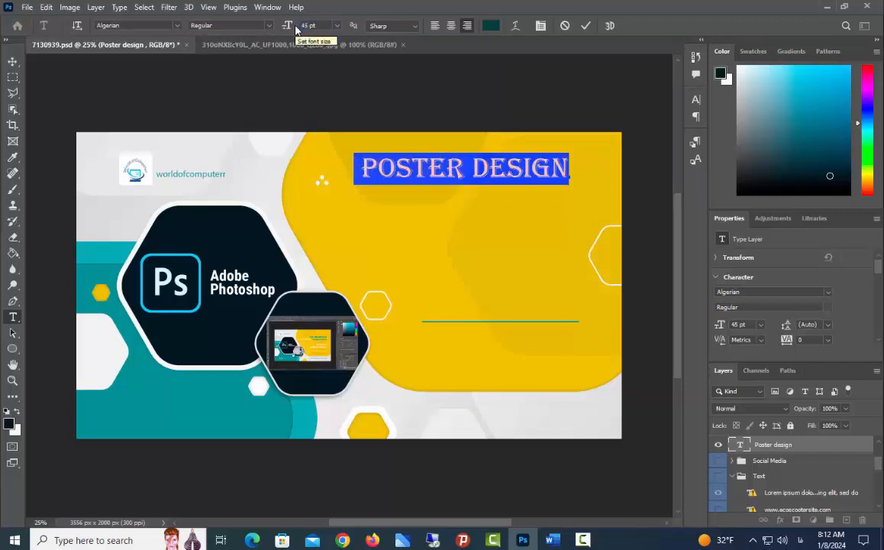
{"action": "left_click", "coordinate": [12, 61]}
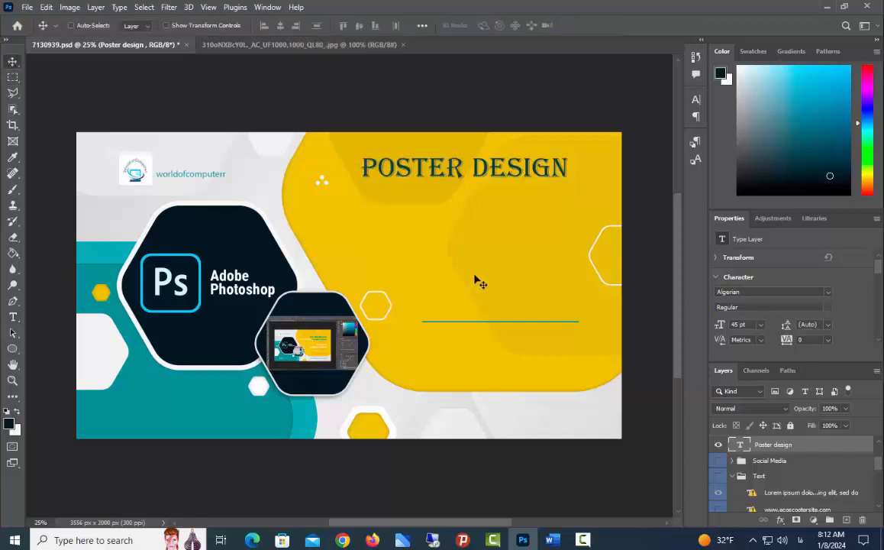
Add a separate text line reading "with Photoshop" and place it beneath the "Poster design" headline on the yellow shape.
{"action": "left_click", "coordinate": [12, 317]}
{"action": "left_click", "coordinate": [392, 226]}
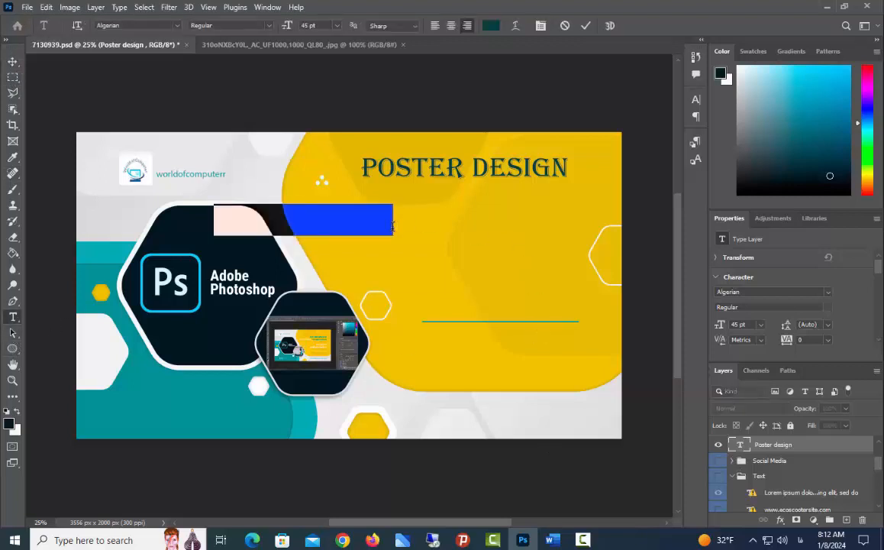
{"action": "type", "text": "with Photoshop by rearly templates"}
{"action": "key", "text": "Home"}
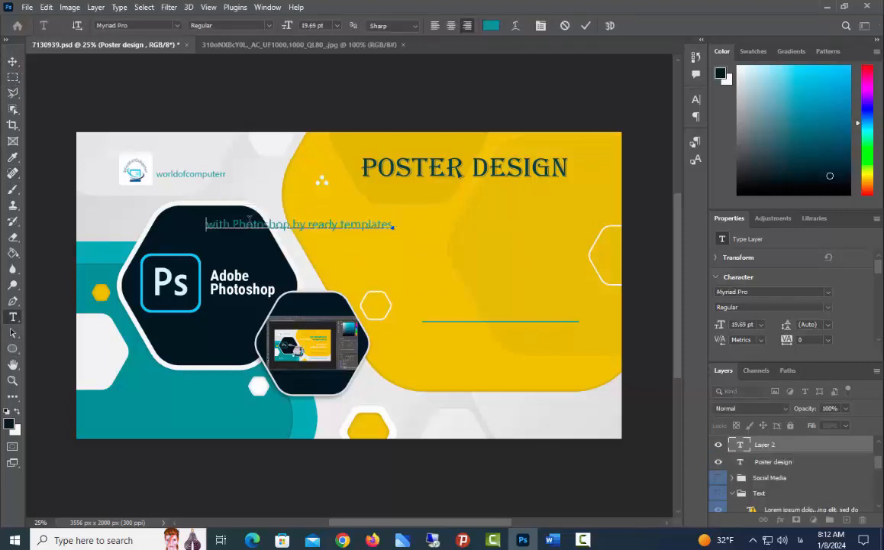
{"action": "left_click_drag", "start_coordinate": [293, 225], "coordinate": [390, 232]}
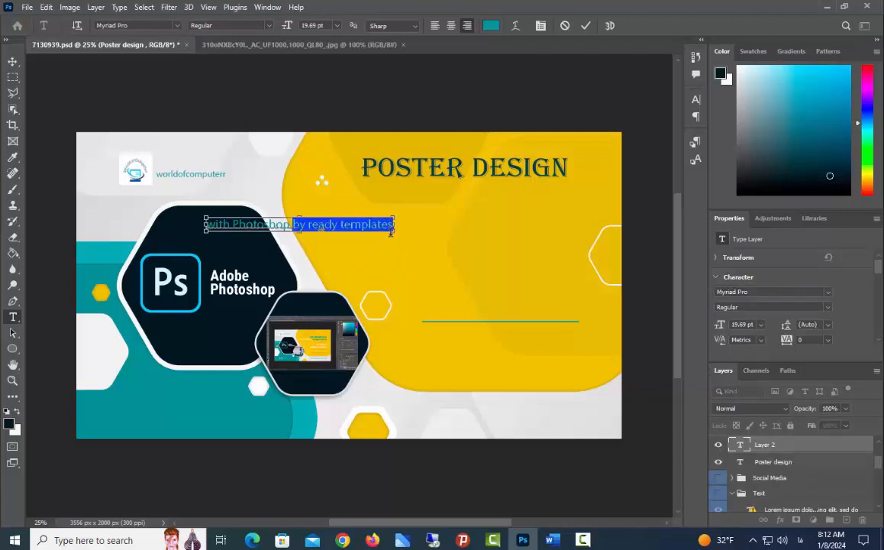
{"action": "key", "text": "BackSpace"}
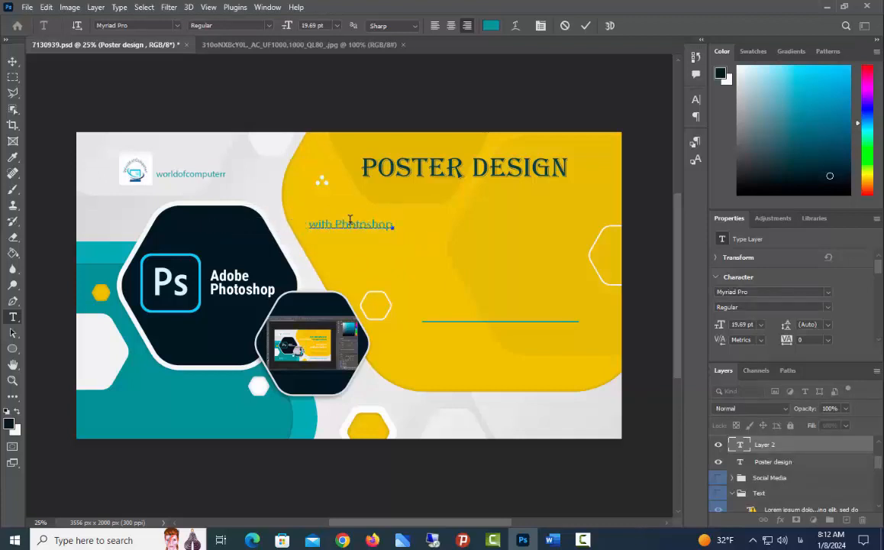
{"action": "left_click", "coordinate": [12, 62]}
{"action": "left_click_drag", "start_coordinate": [346, 228], "coordinate": [458, 225]}
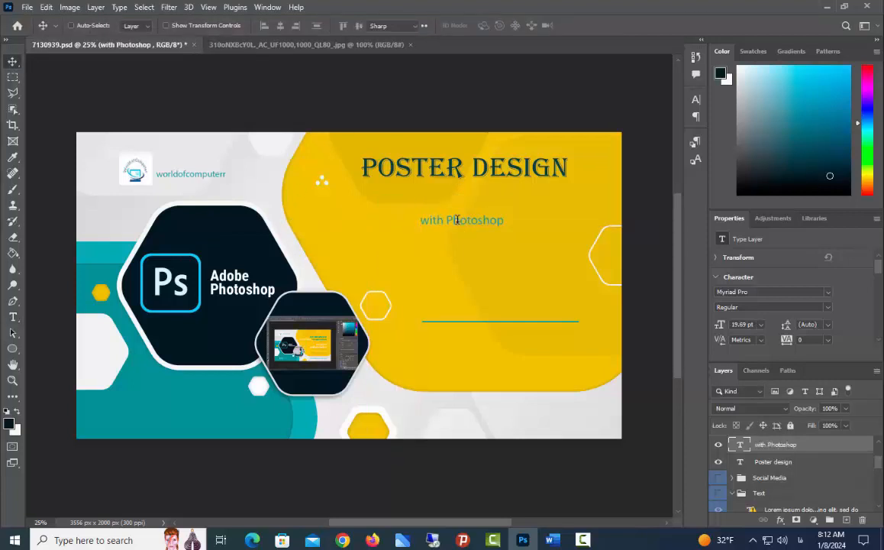
Change the font of the "with Photoshop" text line to Algerian.
{"action": "double_click", "coordinate": [457, 221]}
{"action": "right_click", "coordinate": [456, 221]}
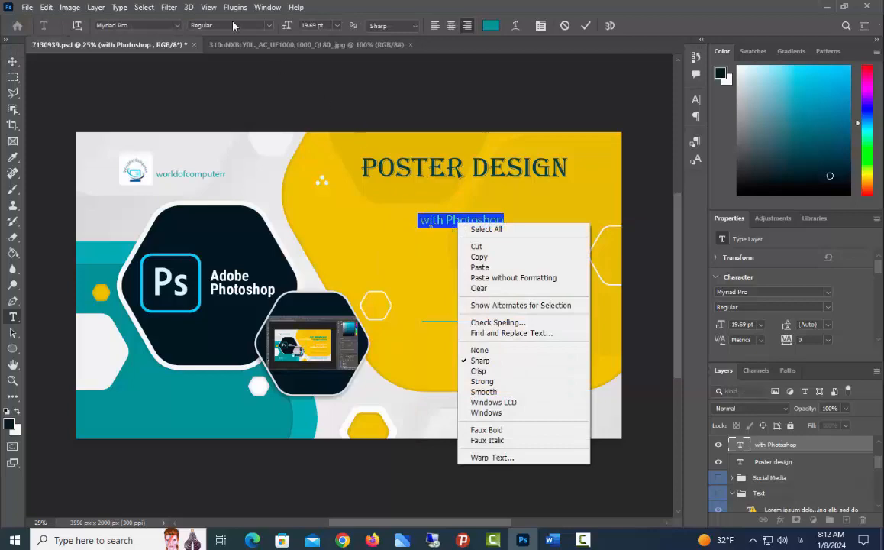
{"action": "left_click", "coordinate": [178, 27]}
{"action": "left_click", "coordinate": [177, 25]}
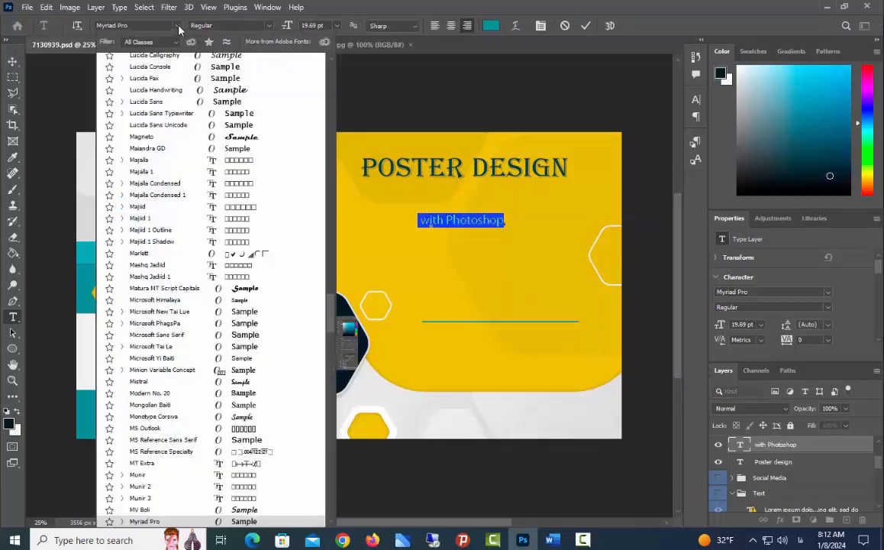
{"action": "scroll", "coordinate": [296, 116], "scroll_direction": "up", "scroll_amount": 5}
{"action": "scroll", "coordinate": [237, 149], "scroll_direction": "up", "scroll_amount": 7}
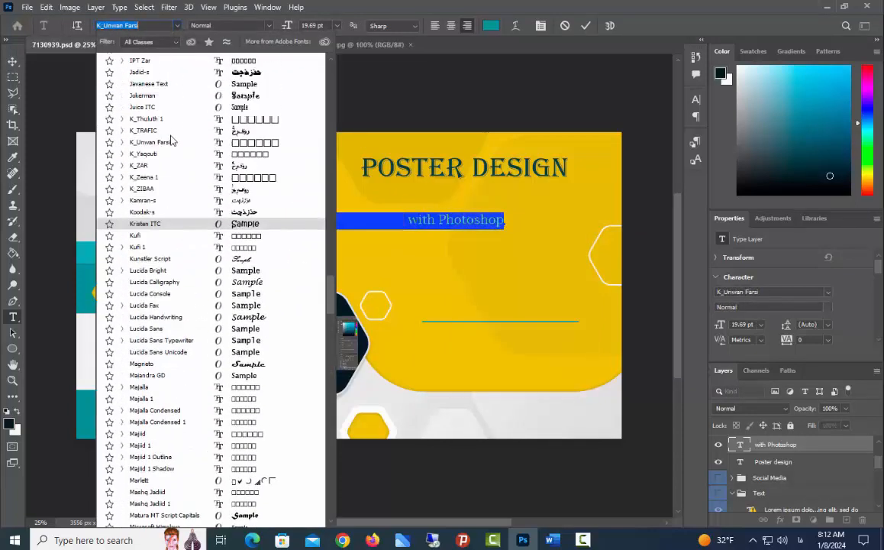
{"action": "left_click_drag", "start_coordinate": [330, 295], "coordinate": [318, 88]}
{"action": "left_click", "coordinate": [252, 68]}
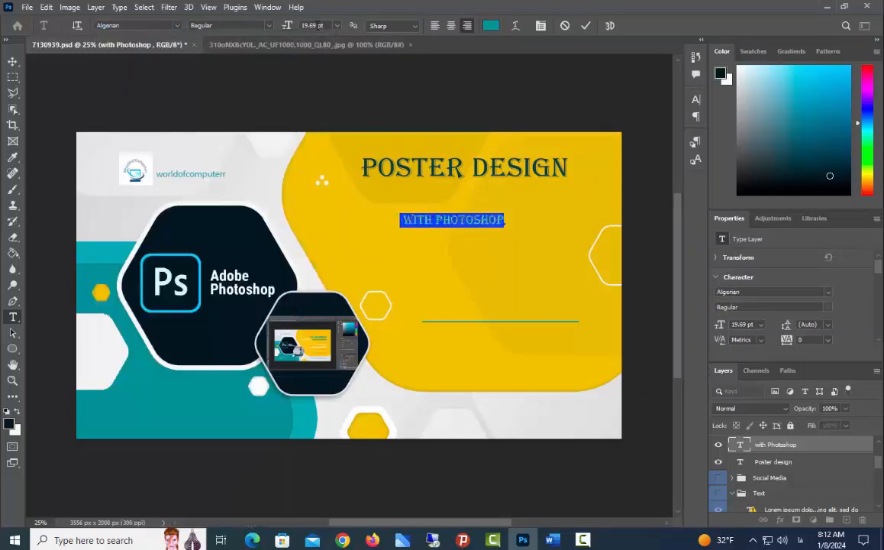
Set the "with Photoshop" text size to 46 pt and reposition the line beneath the "Poster design" headline on the yellow shape.
{"action": "left_click", "coordinate": [287, 26]}
{"action": "type", "text": "46"}
{"action": "key", "text": "Return"}
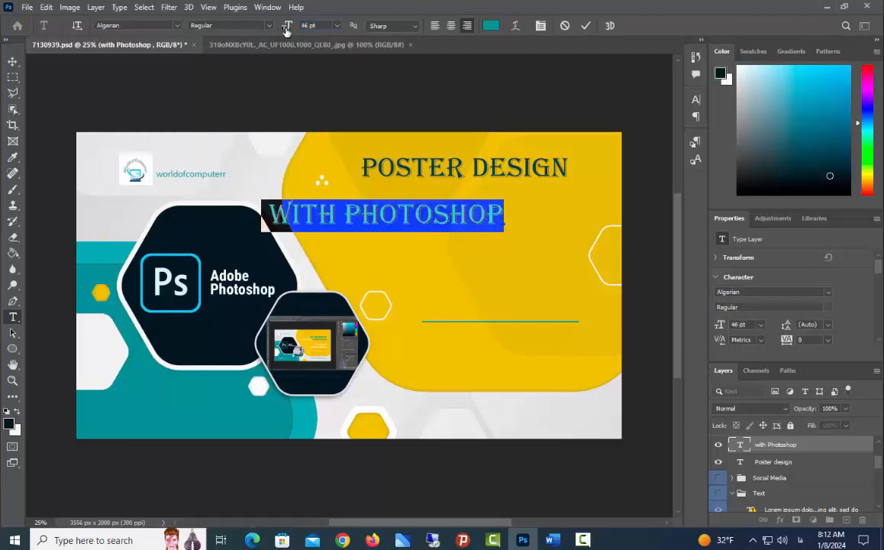
{"action": "left_click", "coordinate": [13, 61]}
{"action": "left_click_drag", "start_coordinate": [396, 227], "coordinate": [466, 222]}
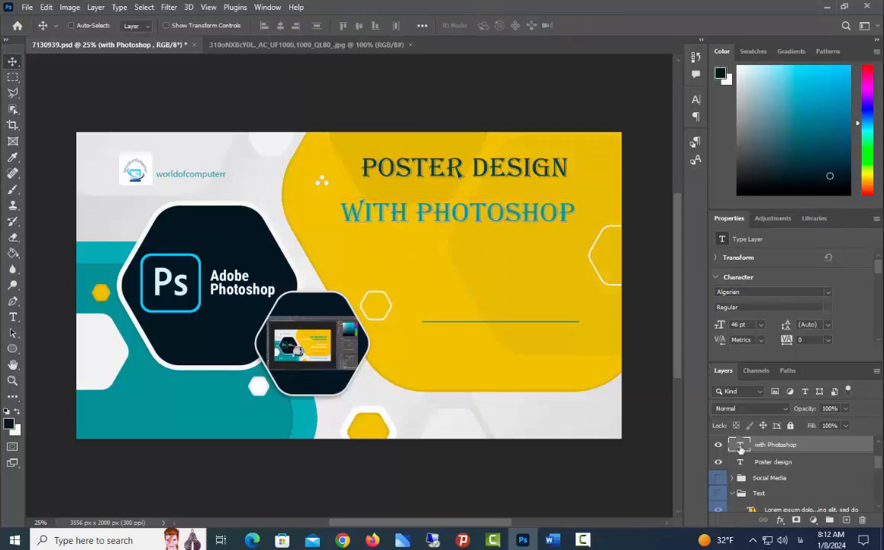
Recolour the "with Photoshop" text to off-white f3f3f3 and nudge the line slightly to the right.
{"action": "double_click", "coordinate": [739, 449]}
{"action": "left_click", "coordinate": [491, 26]}
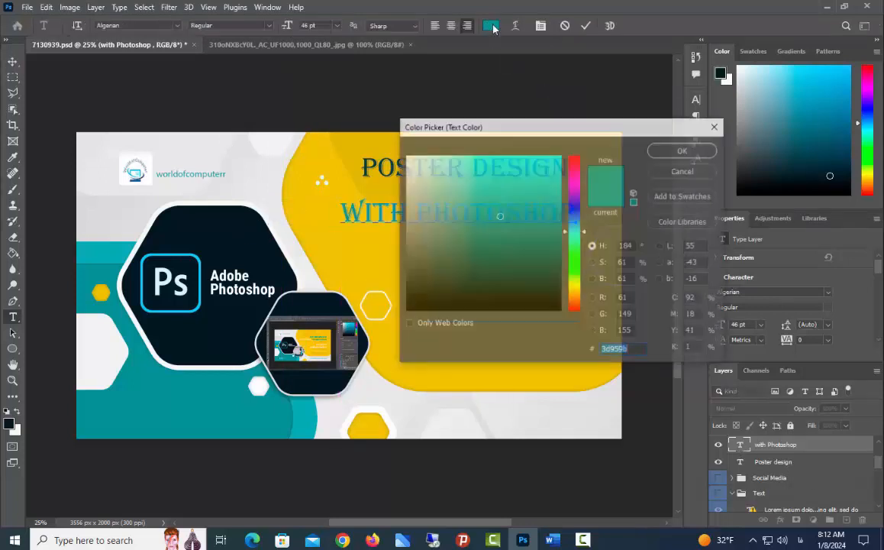
{"action": "left_click", "coordinate": [405, 161]}
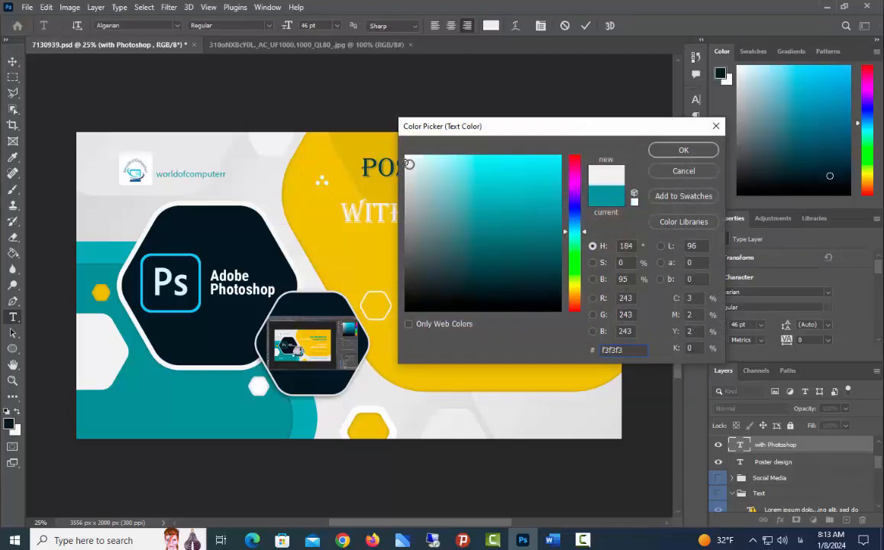
{"action": "left_click", "coordinate": [684, 149]}
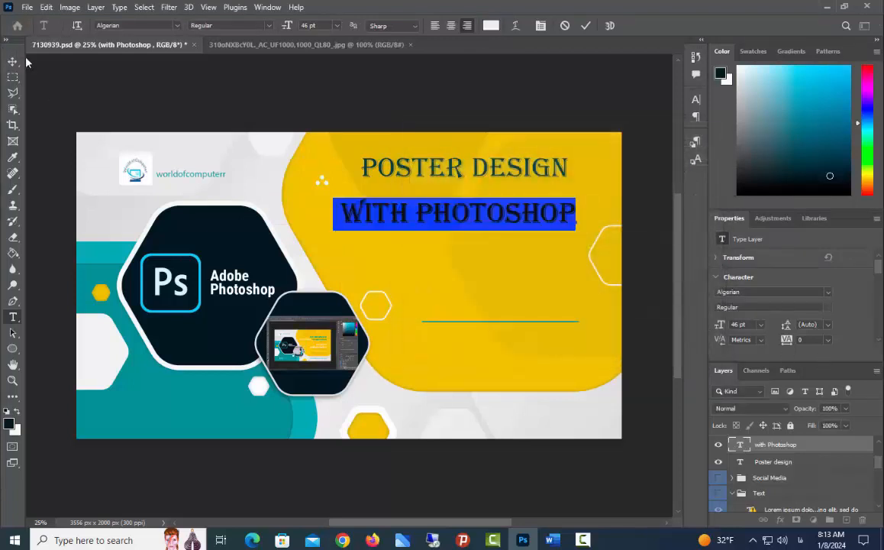
{"action": "left_click", "coordinate": [12, 61]}
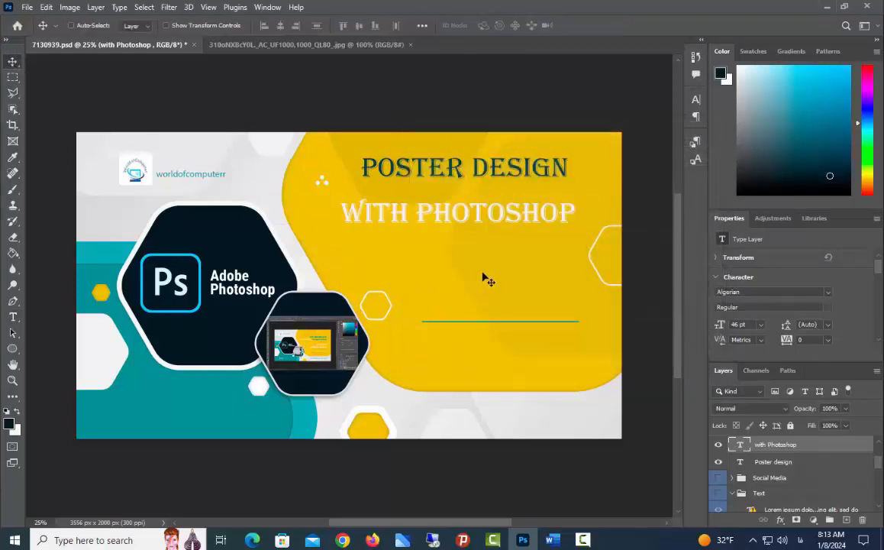
{"action": "key", "text": "shift+Right"}
{"action": "key", "text": "shift+Right"}
{"action": "key", "text": "shift+Right"}
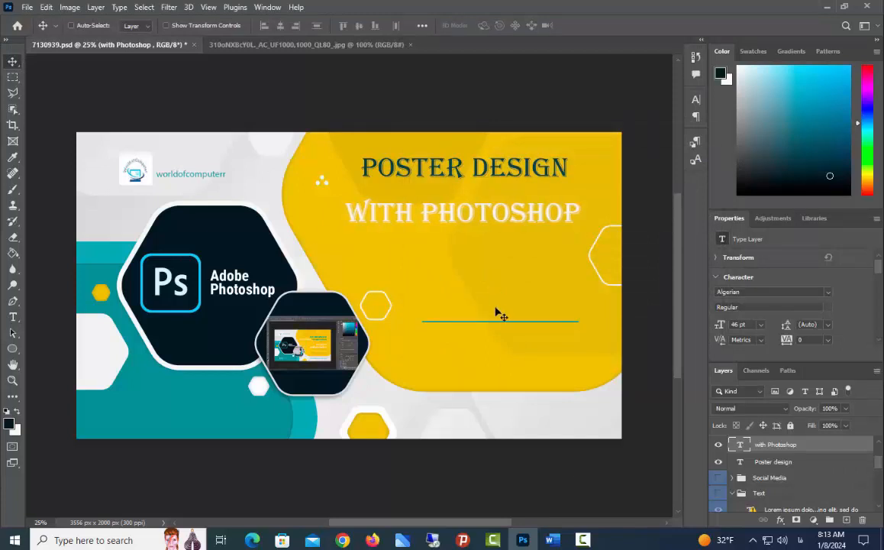
Add a Stroke layer style to the "with Photoshop" text and set the stroke colour to blue 231fbe.
{"action": "left_click", "coordinate": [781, 520]}
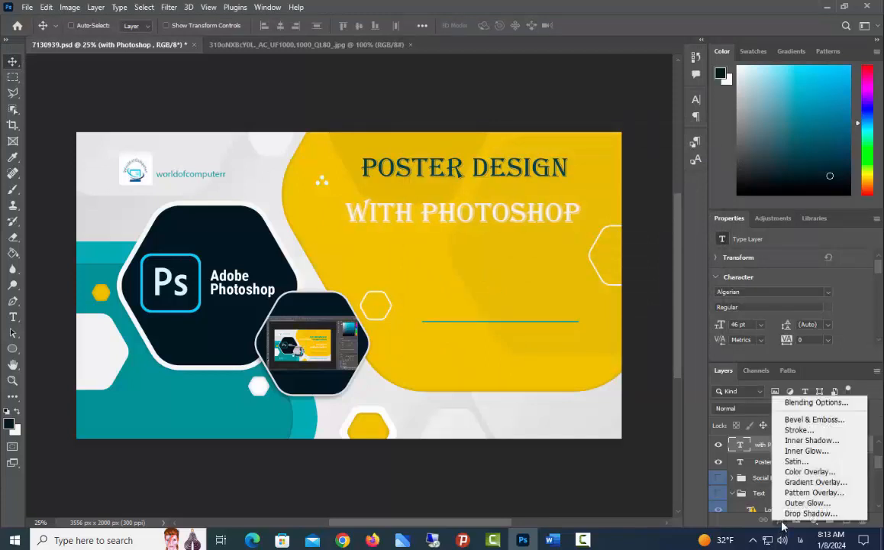
{"action": "left_click", "coordinate": [799, 430]}
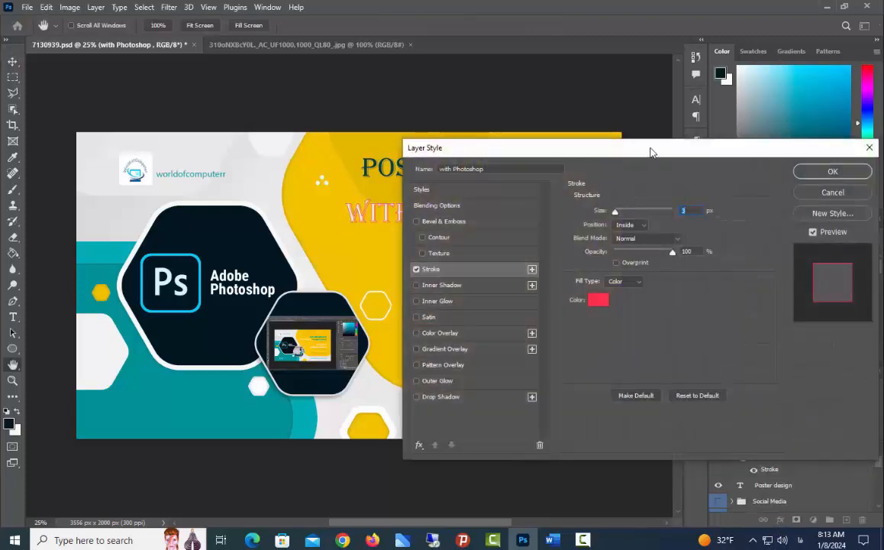
{"action": "left_click_drag", "start_coordinate": [651, 151], "coordinate": [580, 315]}
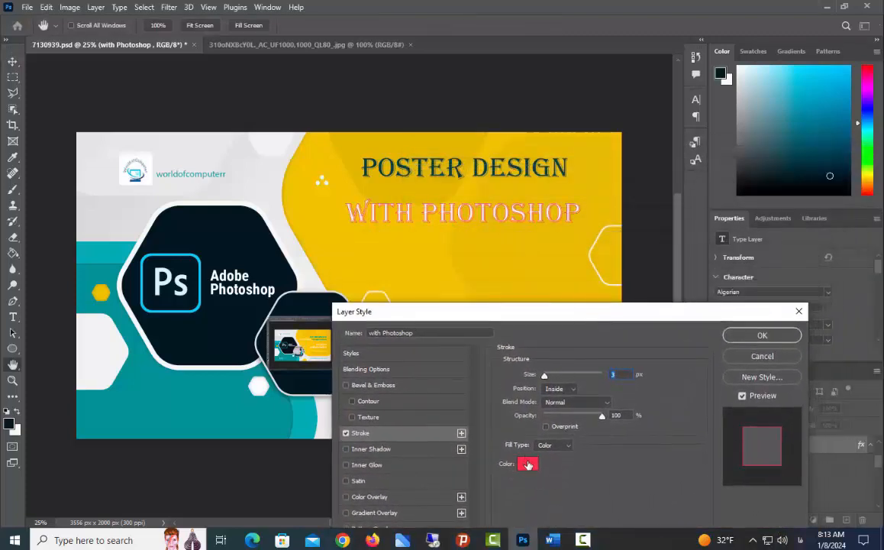
{"action": "left_click", "coordinate": [528, 464]}
{"action": "mouse_move", "coordinate": [532, 124]}
{"action": "left_mouse_down"}
{"action": "mouse_move", "coordinate": [592, 128]}
{"action": "mouse_move", "coordinate": [670, 179]}
{"action": "left_mouse_up"}
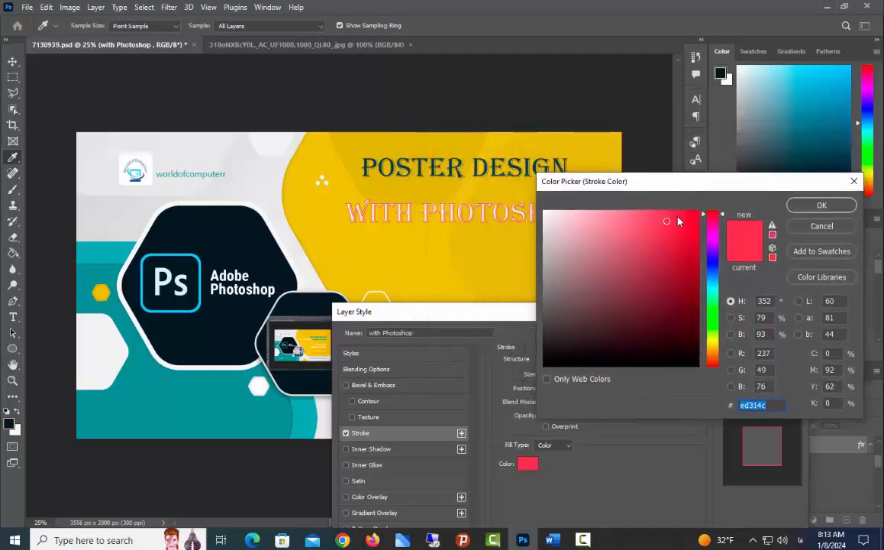
{"action": "left_click", "coordinate": [712, 262]}
{"action": "left_click", "coordinate": [649, 271]}
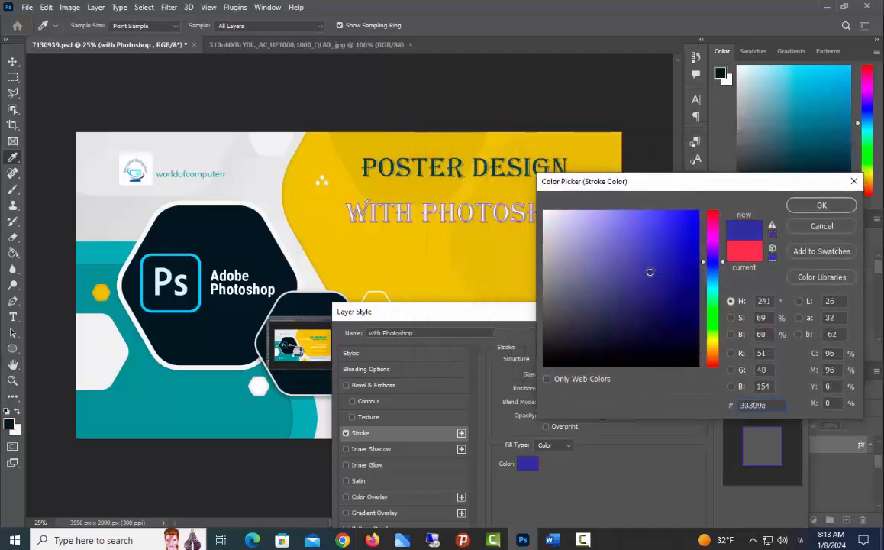
{"action": "left_click", "coordinate": [673, 250]}
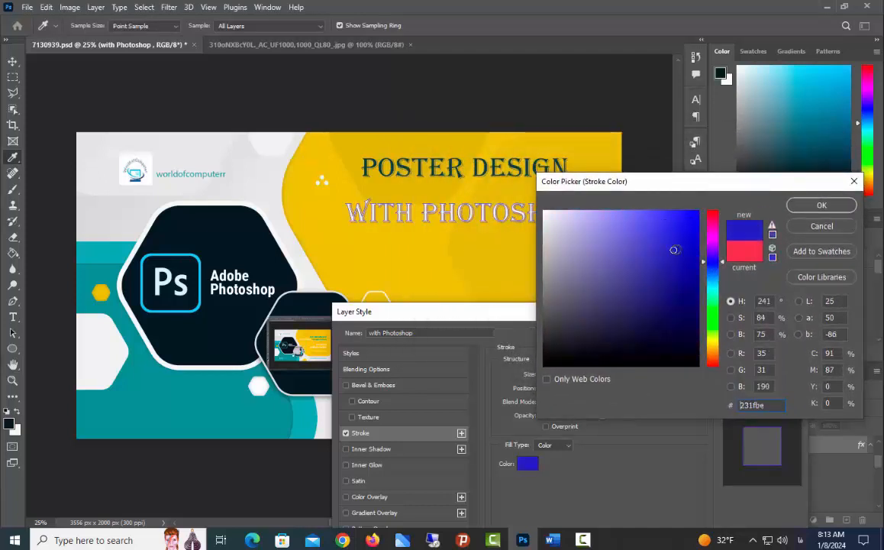
{"action": "left_click", "coordinate": [821, 205]}
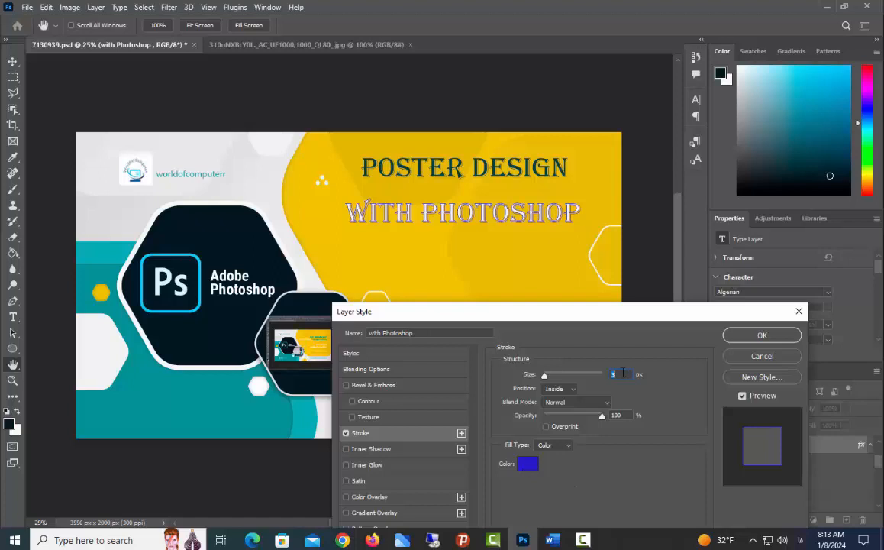
Set the stroke size of the "with Photoshop" text to 2 px, keep its blue colour and apply the layer style.
{"action": "key", "text": "Down"}
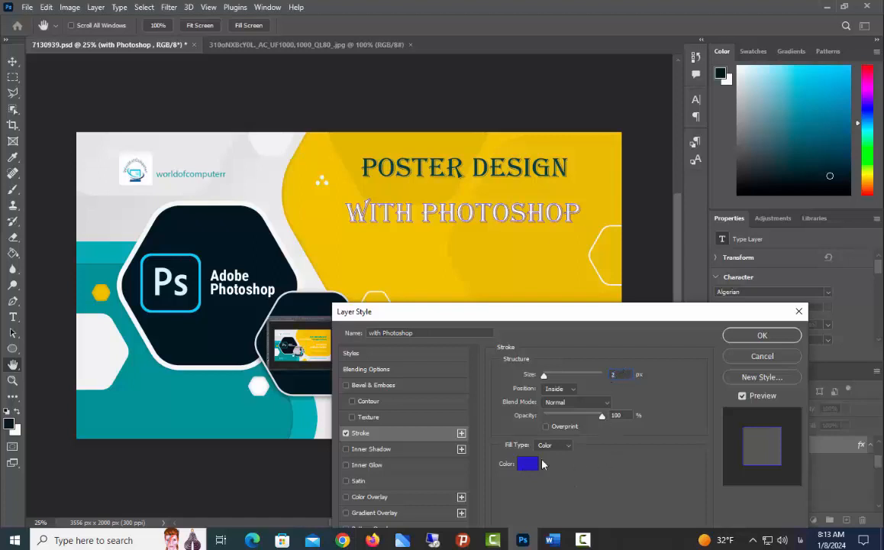
{"action": "left_click", "coordinate": [527, 464]}
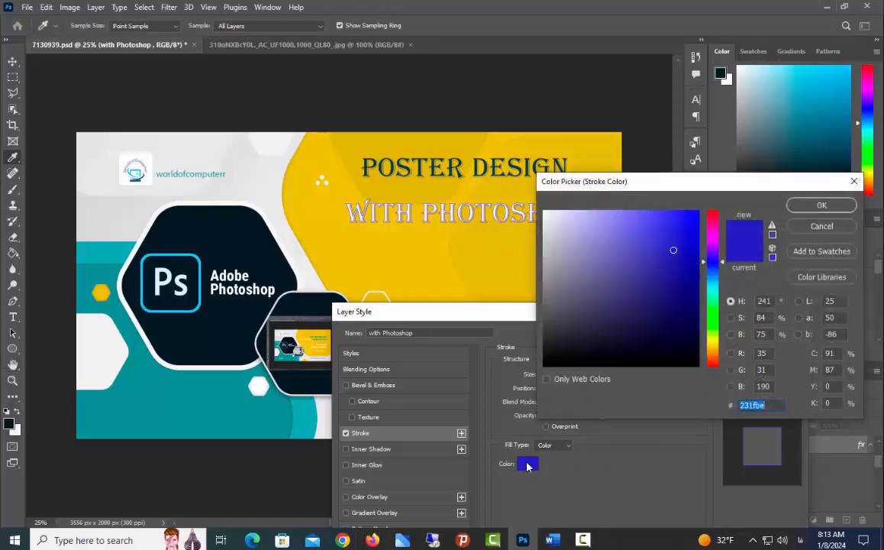
{"action": "left_click", "coordinate": [821, 205]}
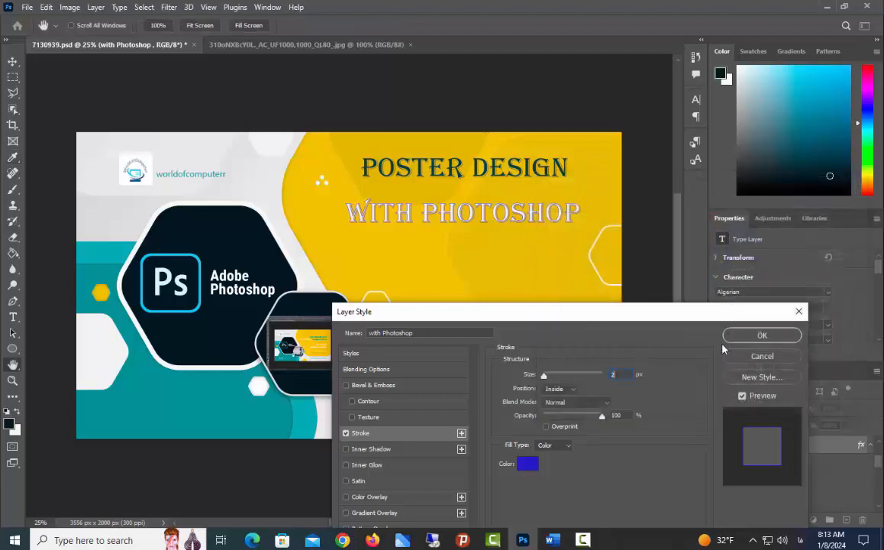
{"action": "left_click", "coordinate": [751, 335]}
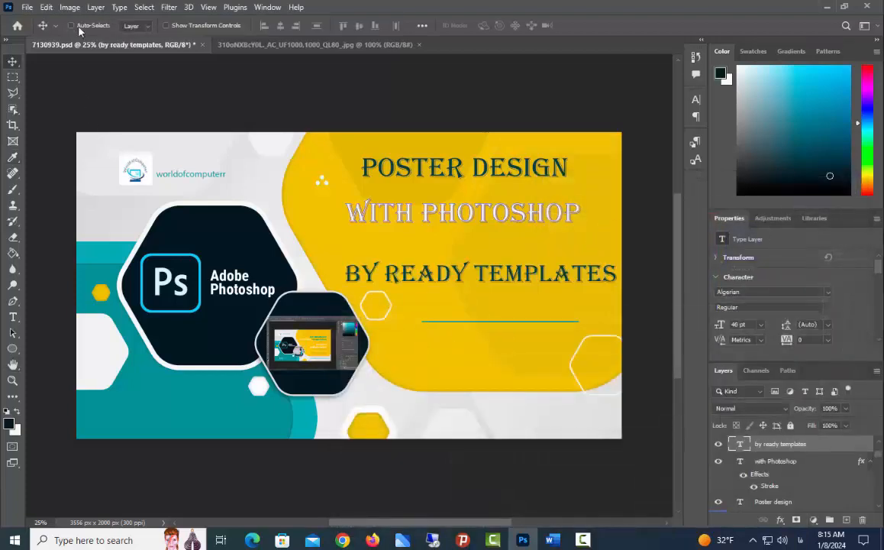
Save the edited poster document in its existing PSD file.
{"action": "left_click", "coordinate": [29, 8]}
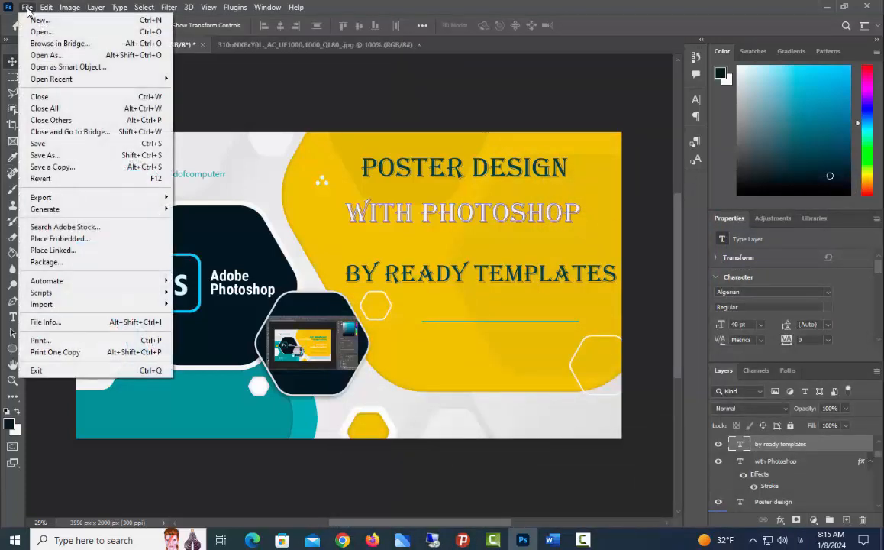
{"action": "left_click", "coordinate": [48, 143]}
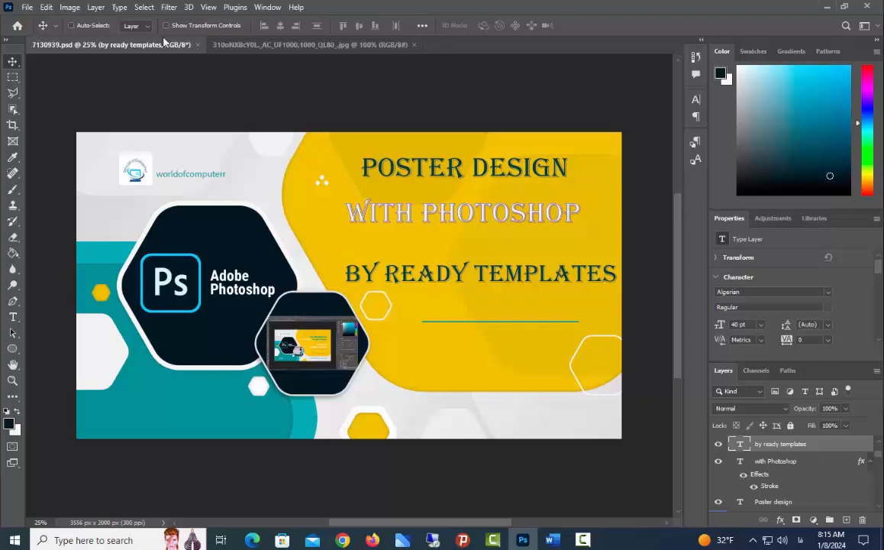
Check the poster's image dimensions with the width and height units switched to centimetres.
{"action": "left_click", "coordinate": [47, 8]}
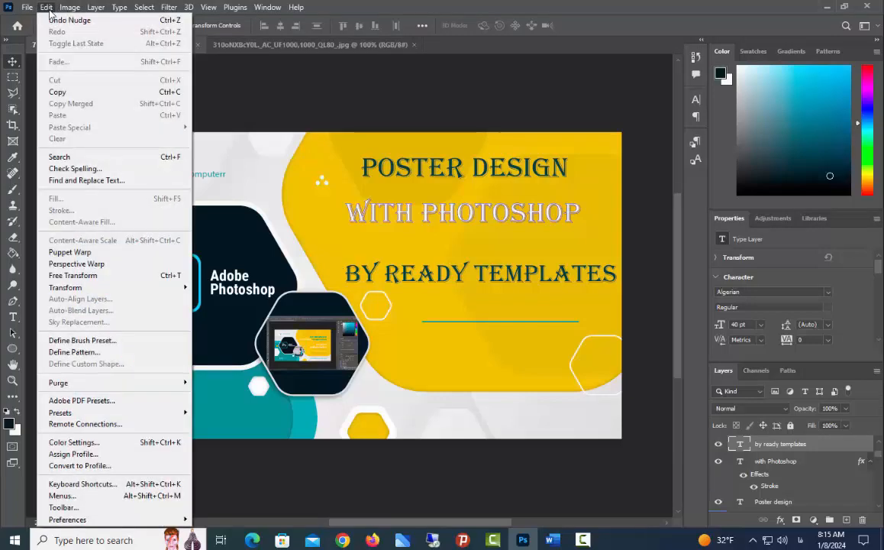
{"action": "mouse_move", "coordinate": [69, 8]}
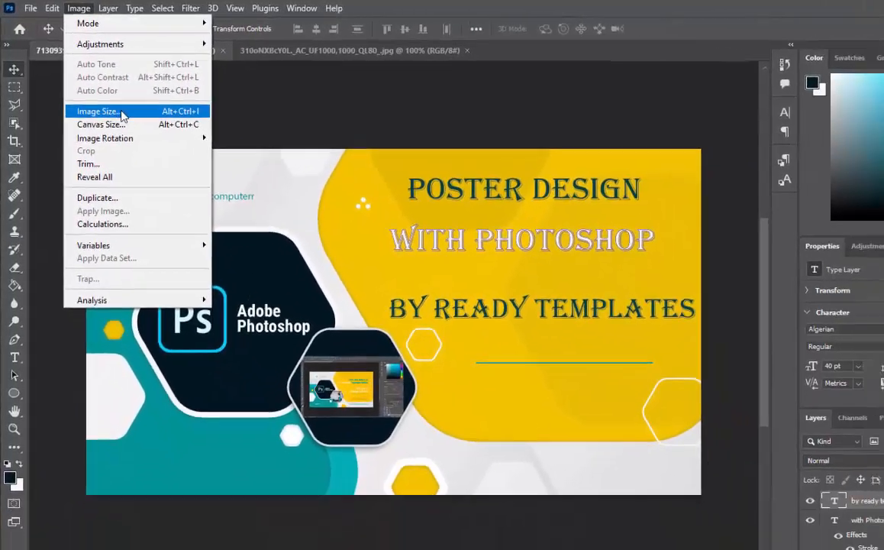
{"action": "left_click", "coordinate": [113, 126]}
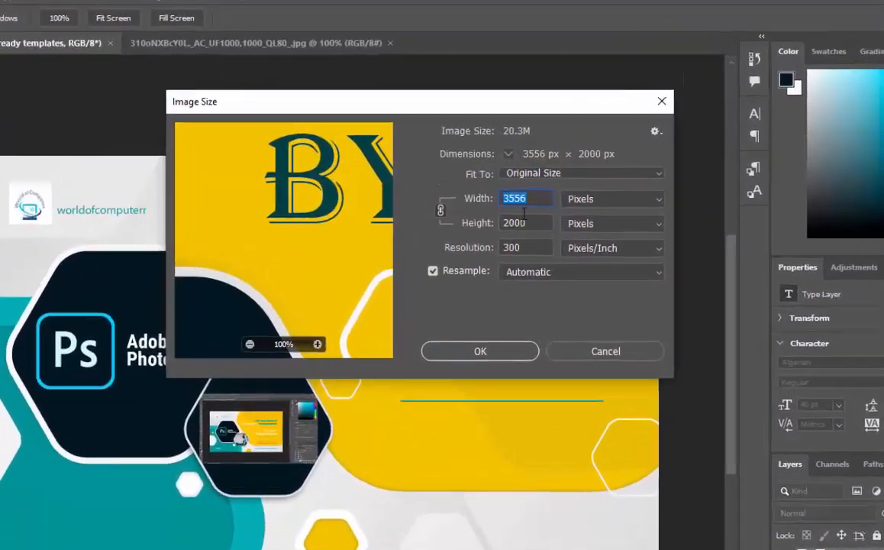
{"action": "left_click", "coordinate": [658, 199]}
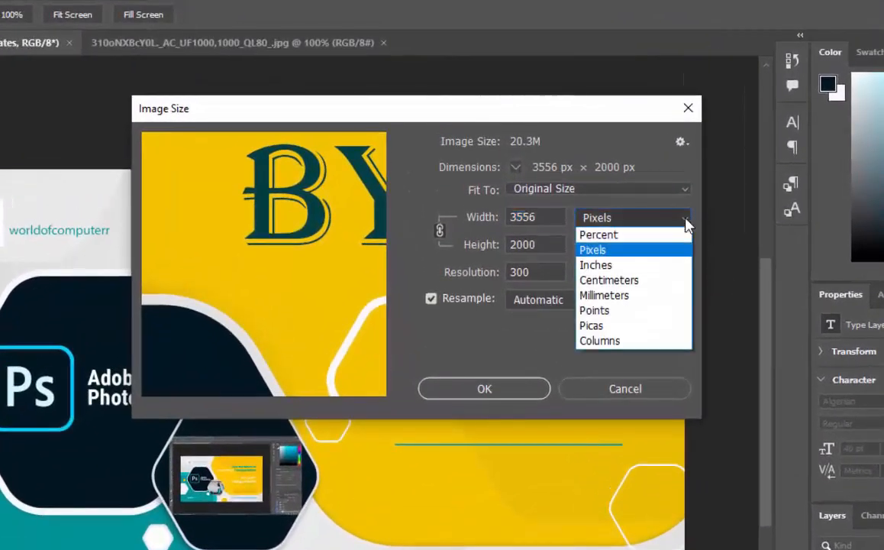
{"action": "left_click", "coordinate": [643, 281]}
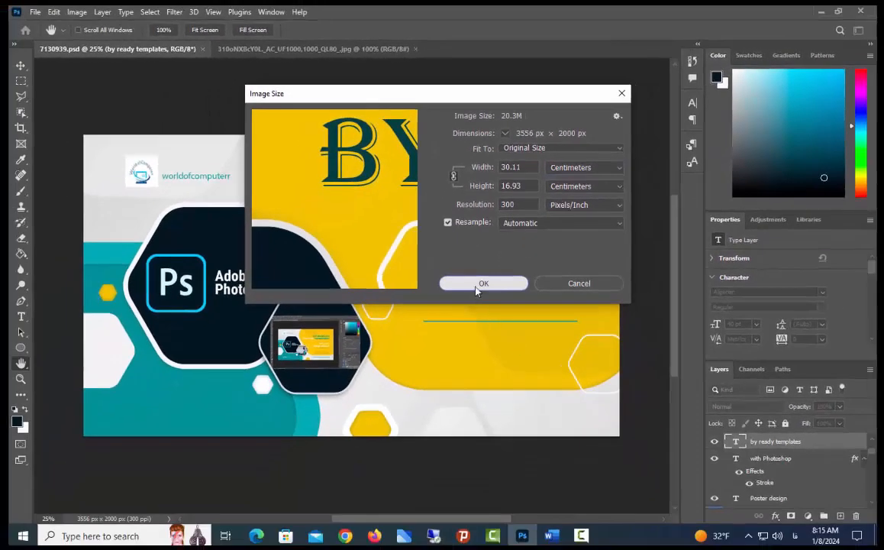
{"action": "left_click", "coordinate": [479, 284]}
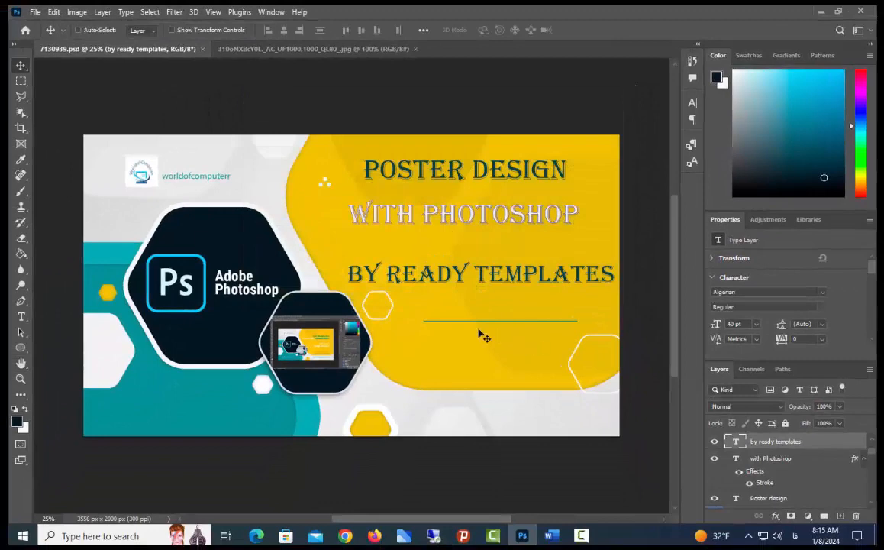
Save a JPEG copy of the poster named designen in the template folder, with maximum quality 12 and the Progressive format option.
{"action": "left_click", "coordinate": [35, 12]}
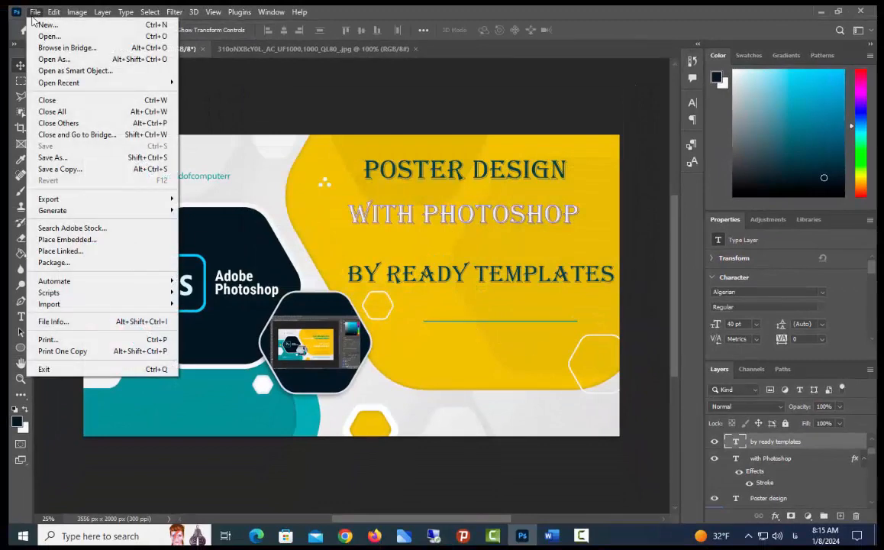
{"action": "left_click", "coordinate": [88, 157]}
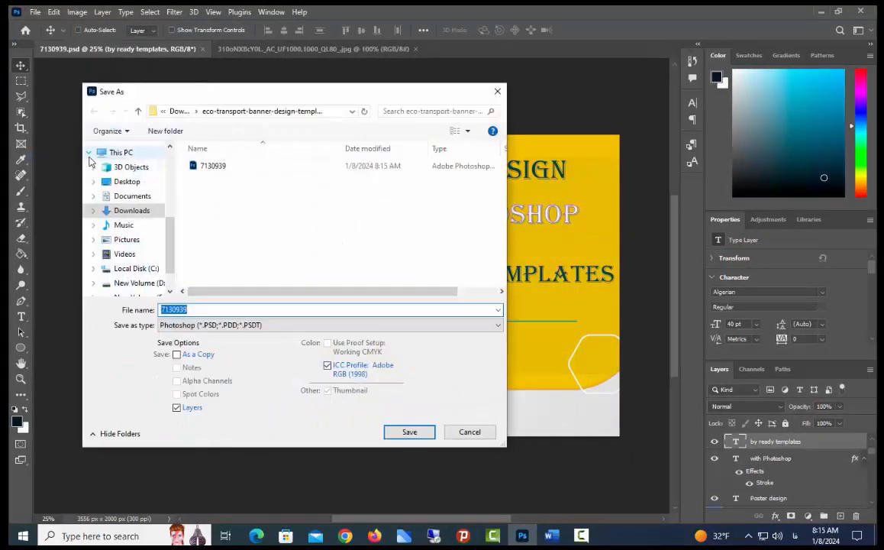
{"action": "left_click", "coordinate": [200, 325]}
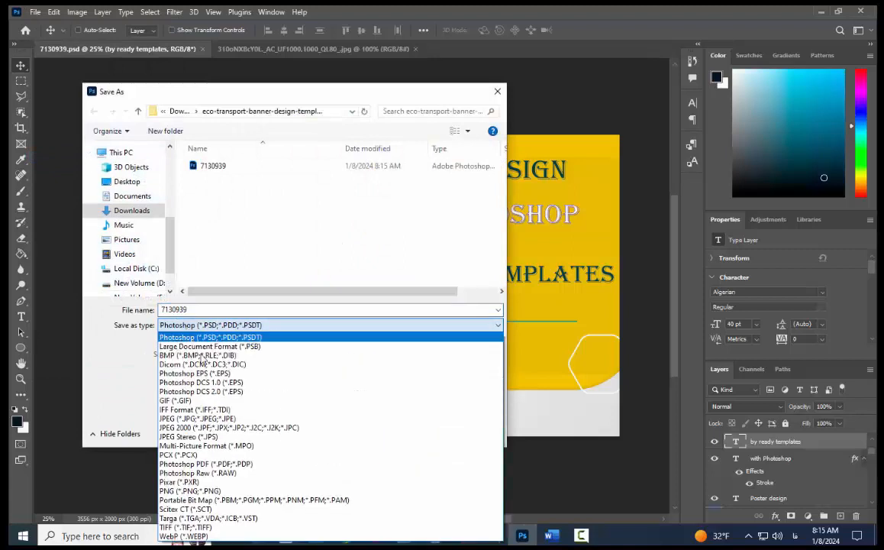
{"action": "left_click", "coordinate": [208, 419]}
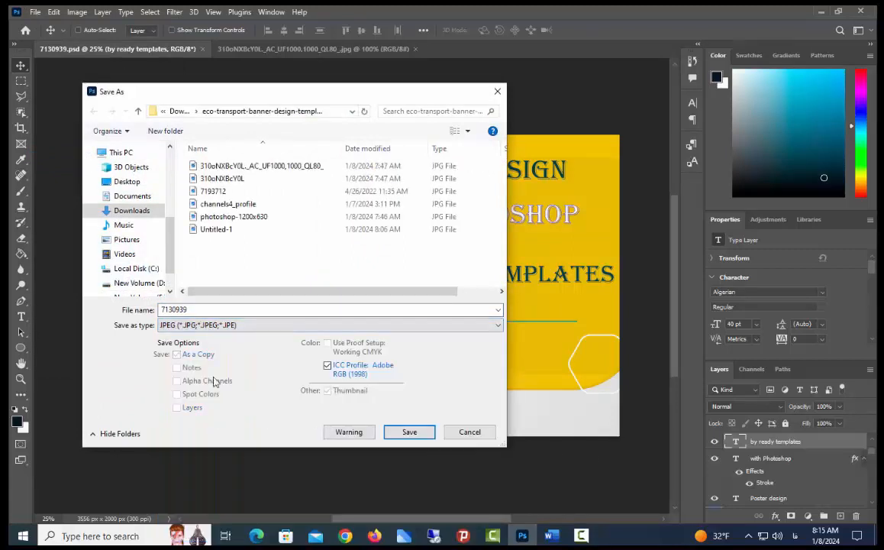
{"action": "double_click", "coordinate": [197, 309]}
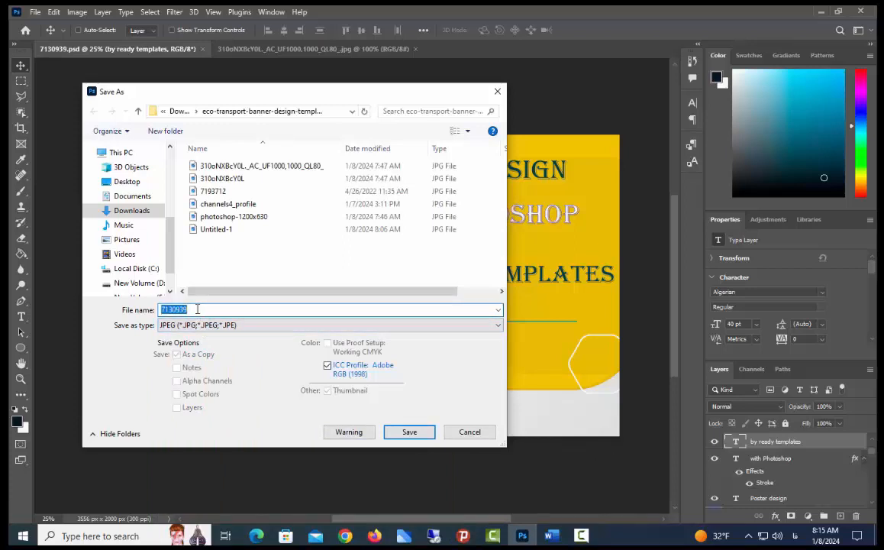
{"action": "type", "text": "signer"}
{"action": "left_click", "coordinate": [409, 432]}
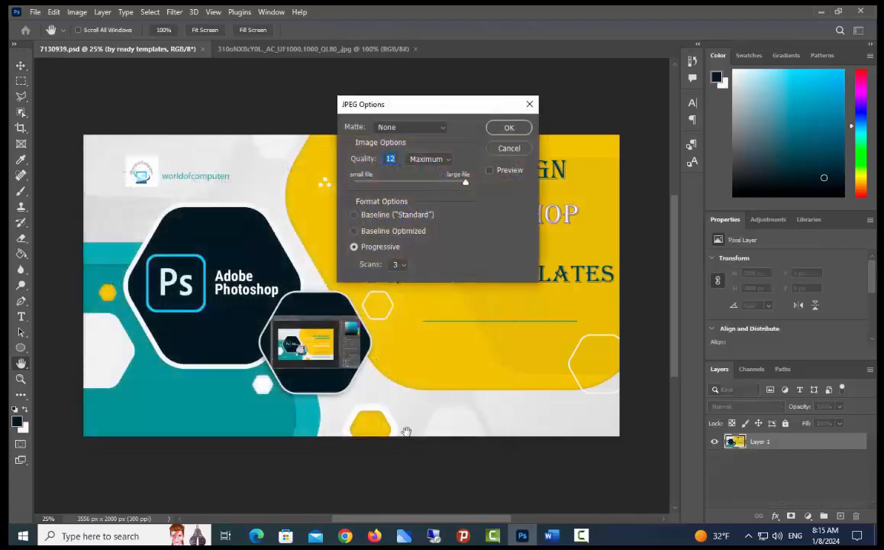
{"action": "left_click", "coordinate": [501, 130]}
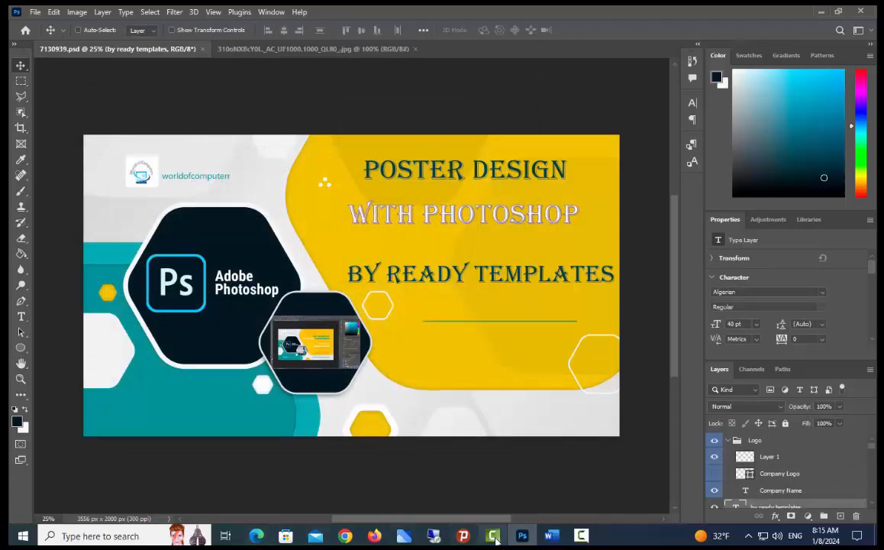
Switch to the file manager, open designen.jpg in the image viewer and examine the exported poster's text and images up close.
{"action": "left_click", "coordinate": [404, 536]}
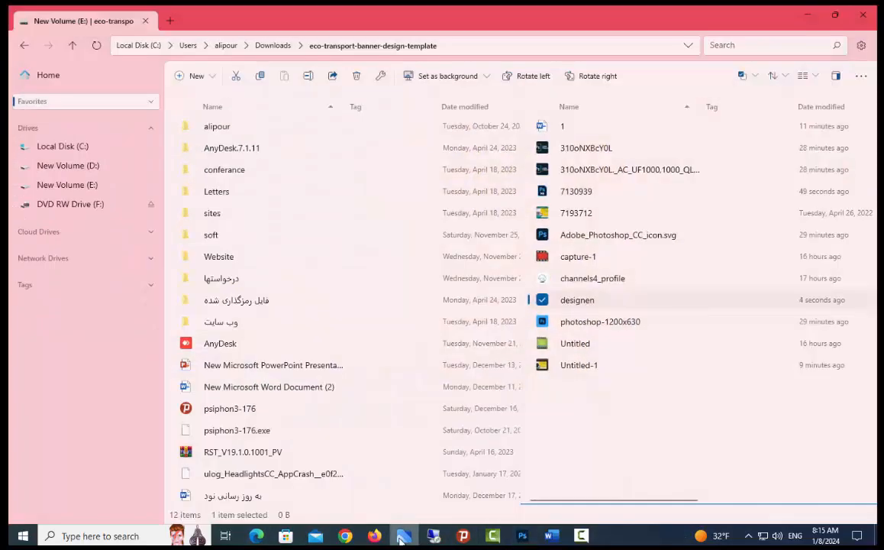
{"action": "double_click", "coordinate": [576, 302]}
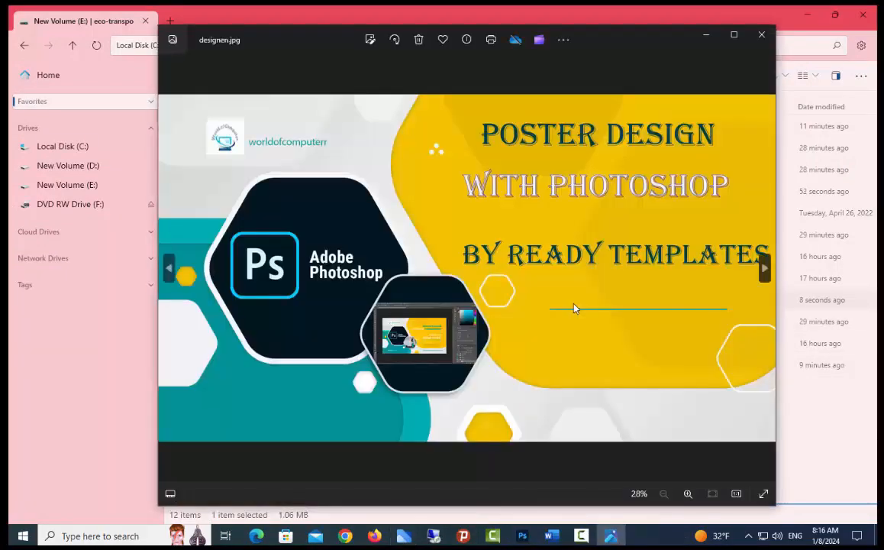
{"action": "scroll", "coordinate": [546, 345], "scroll_direction": "up", "scroll_amount": 1}
{"action": "scroll", "coordinate": [546, 345], "scroll_direction": "down", "scroll_amount": 2}
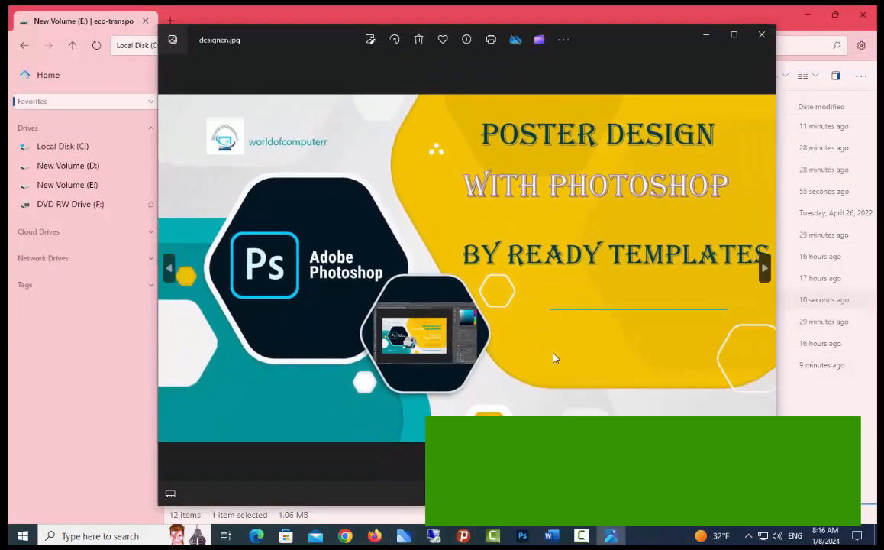
{"action": "scroll", "coordinate": [420, 321], "scroll_direction": "up", "scroll_amount": 3}
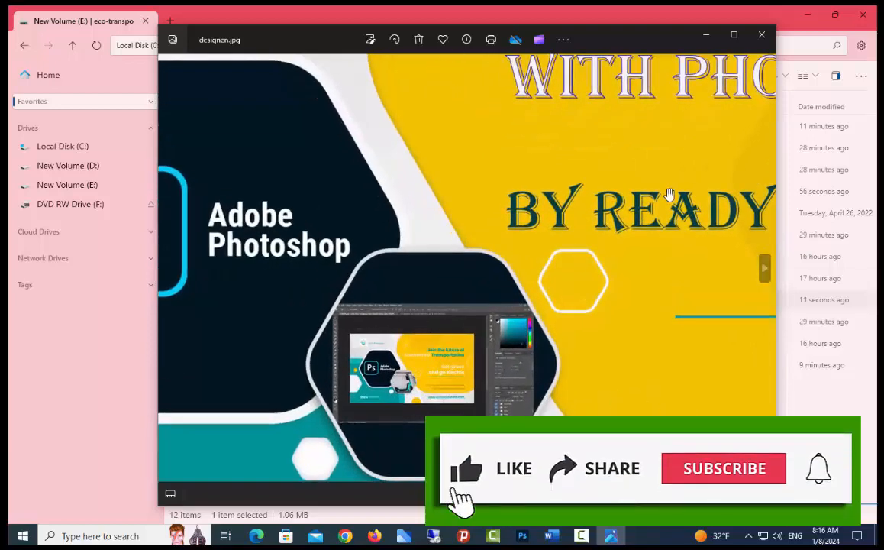
{"action": "left_click_drag", "start_coordinate": [696, 238], "coordinate": [467, 365]}
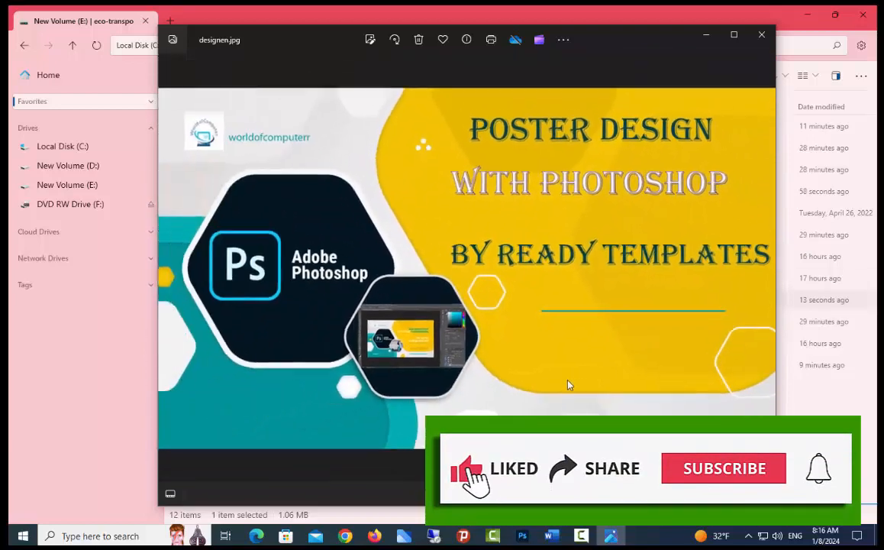